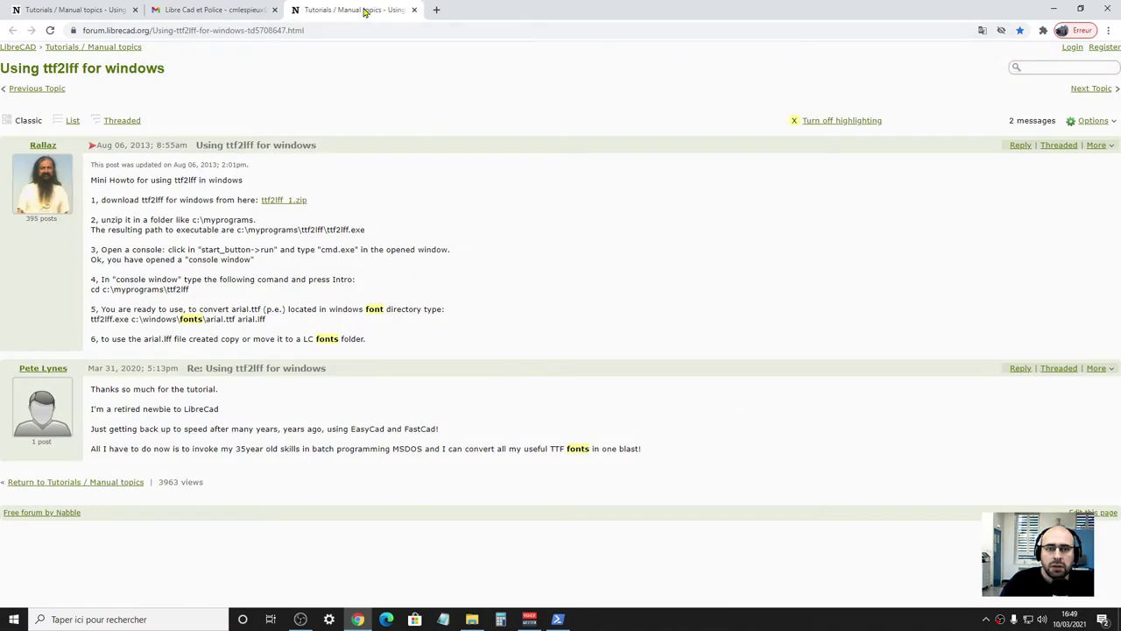
Minimize the browser and close the Téléchargements folder window
click(1053, 9)
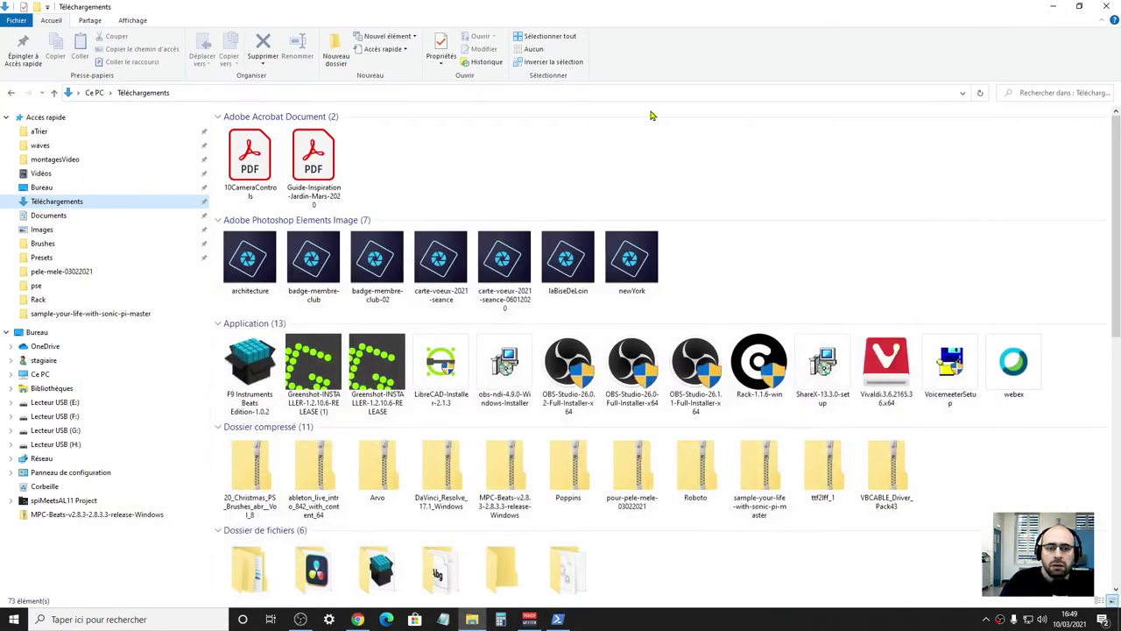
click(1107, 6)
click(263, 356)
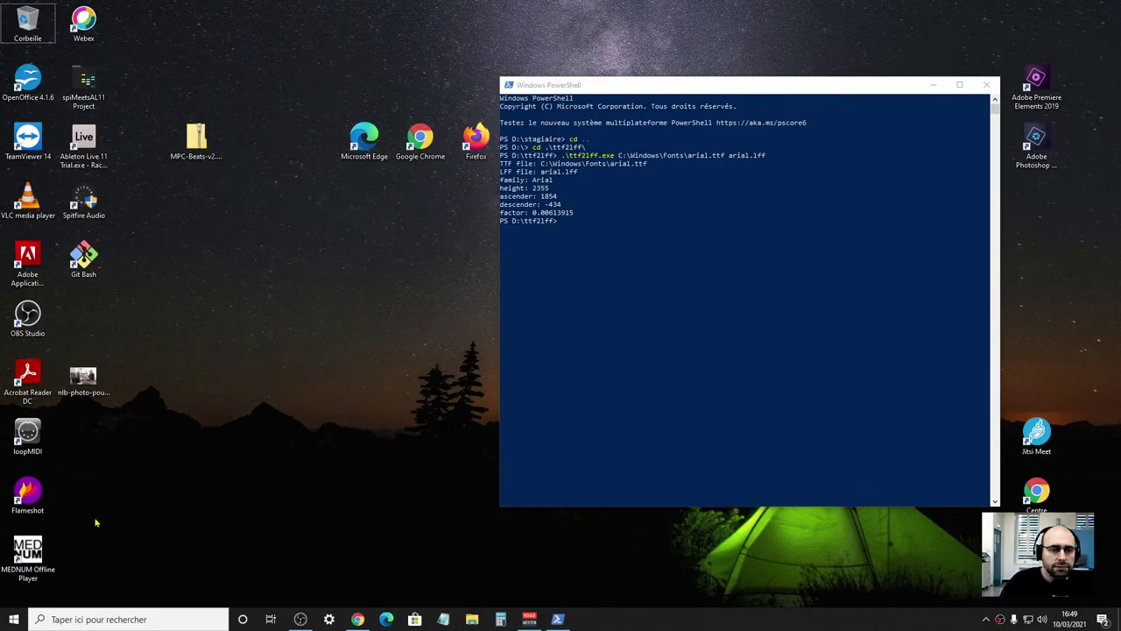
Look for LibreCAD among the installed applications listed under the letter L
click(67, 619)
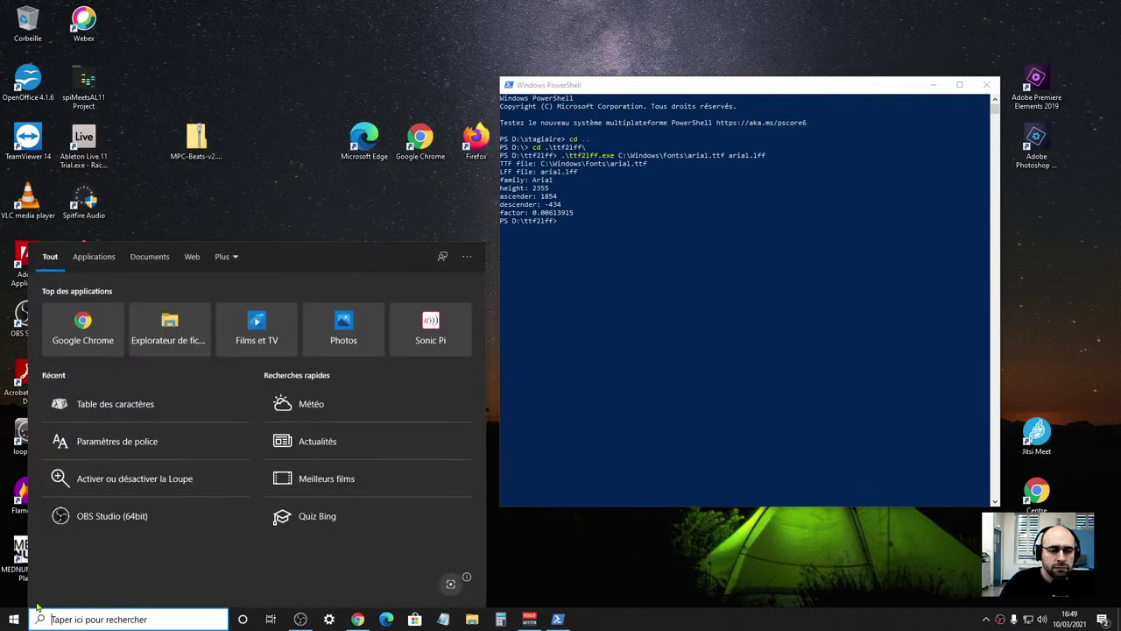
click(14, 619)
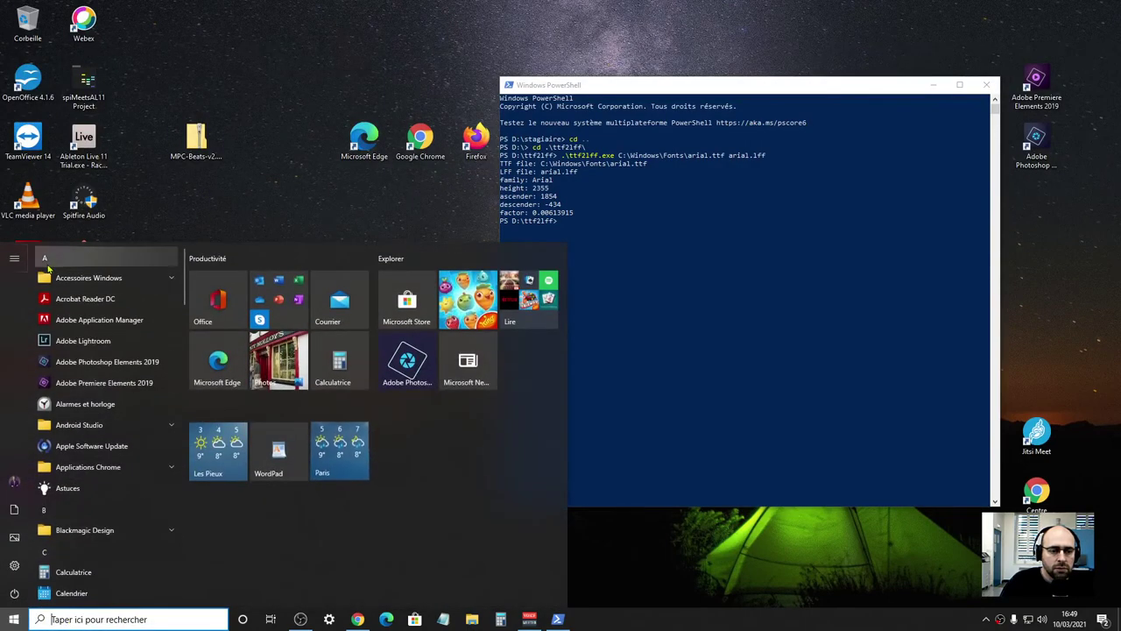
click(45, 258)
click(121, 410)
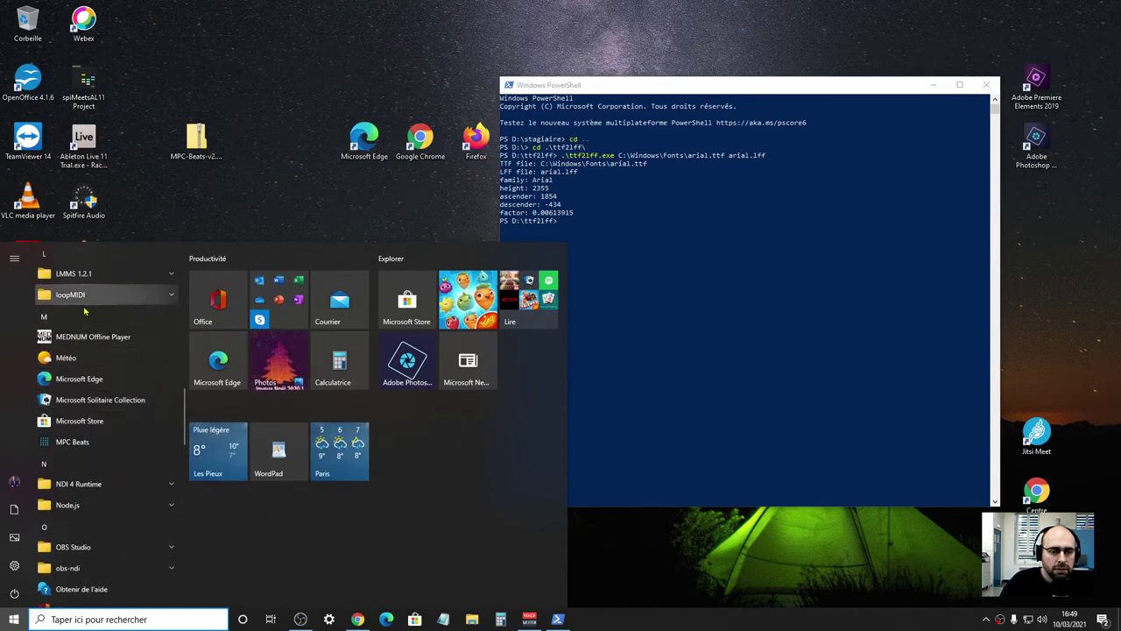
click(225, 183)
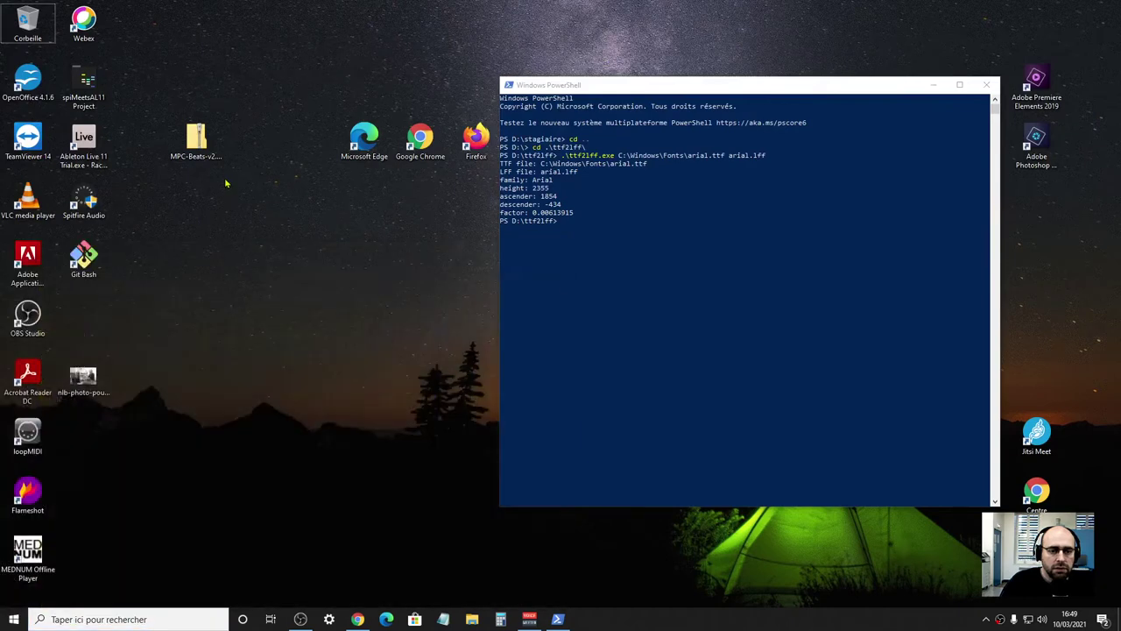
Move the PowerShell window aside and browse to the OS (C:) drive in File Explorer
drag(738, 90, 841, 27)
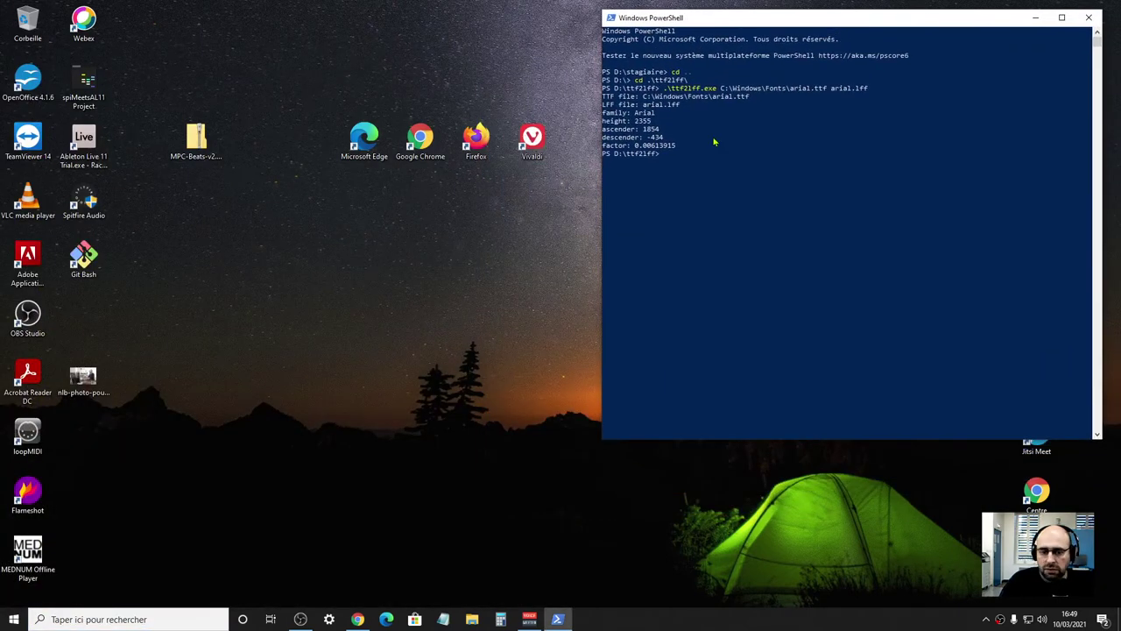
click(474, 619)
right_click(474, 619)
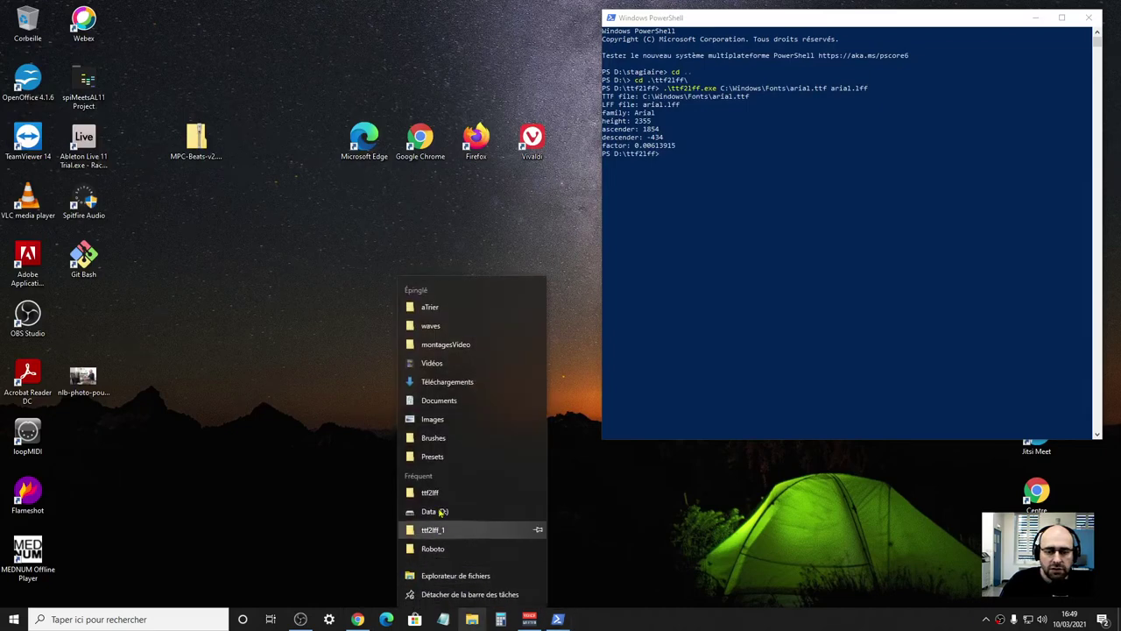
click(317, 317)
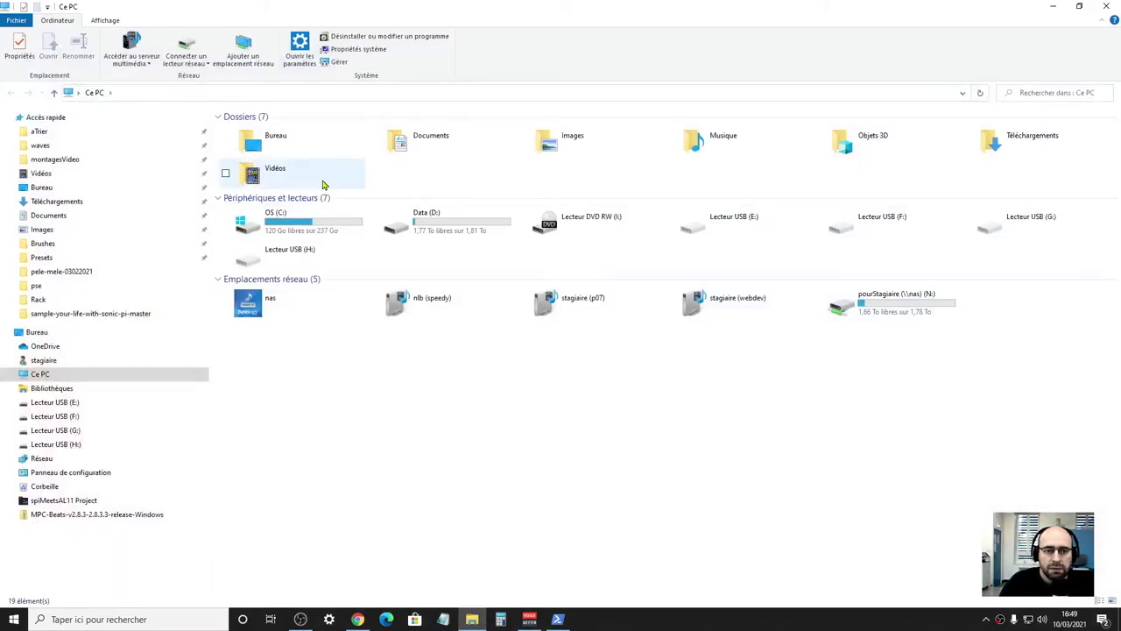
double_click(342, 227)
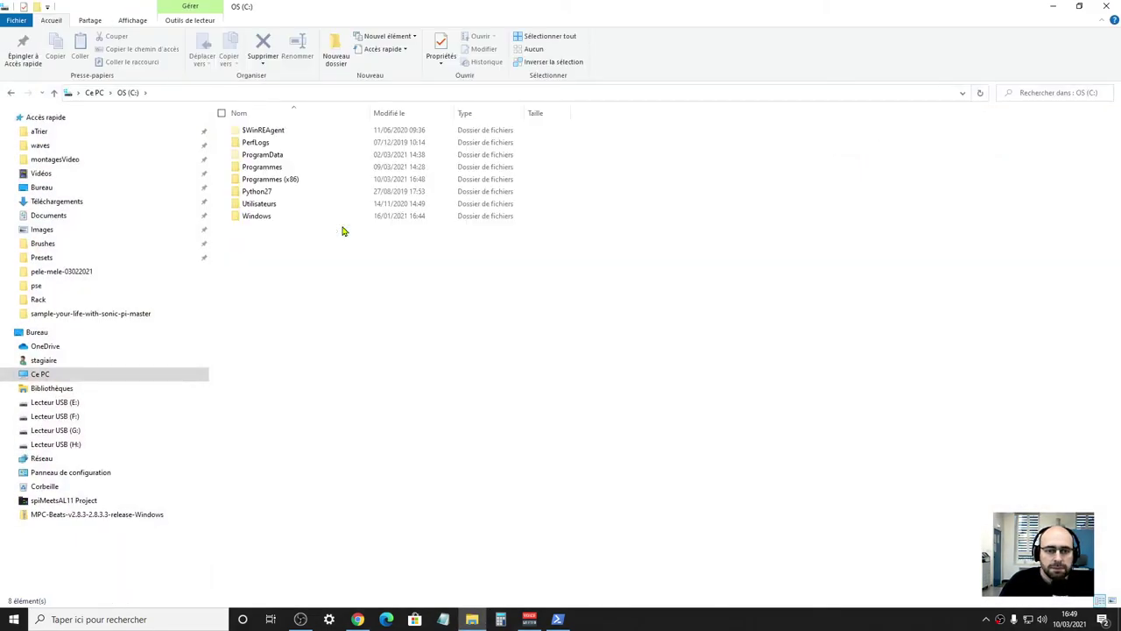
Browse to LibreCAD's font folder at Programmes (x86)\LibreCAD\resources\fonts
click(280, 181)
click(273, 166)
click(281, 183)
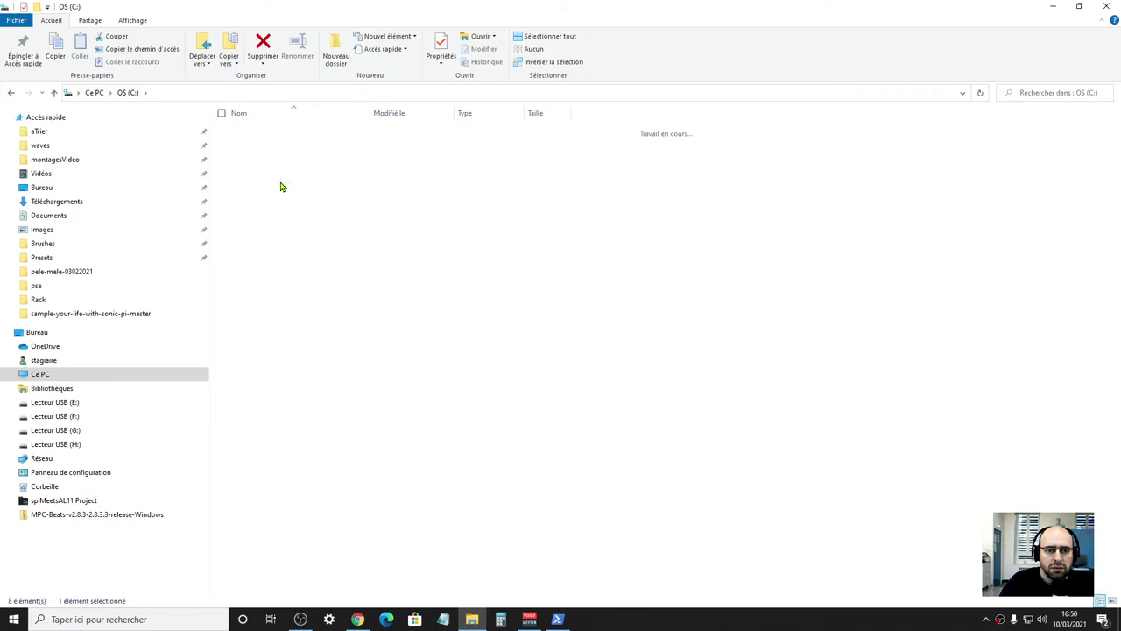
double_click(282, 183)
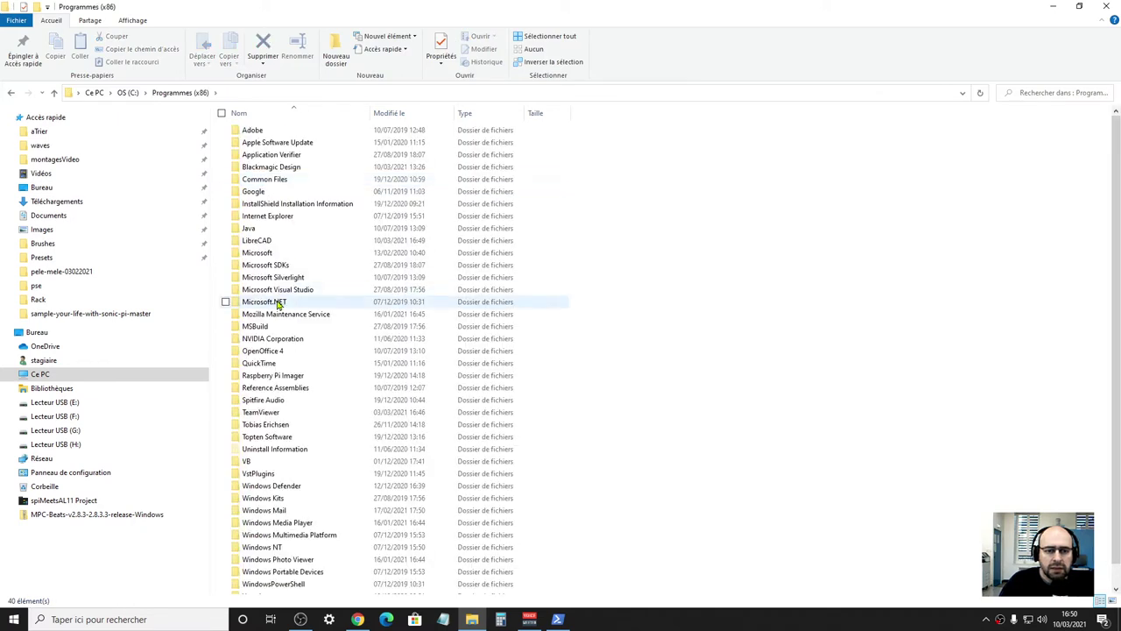
double_click(259, 241)
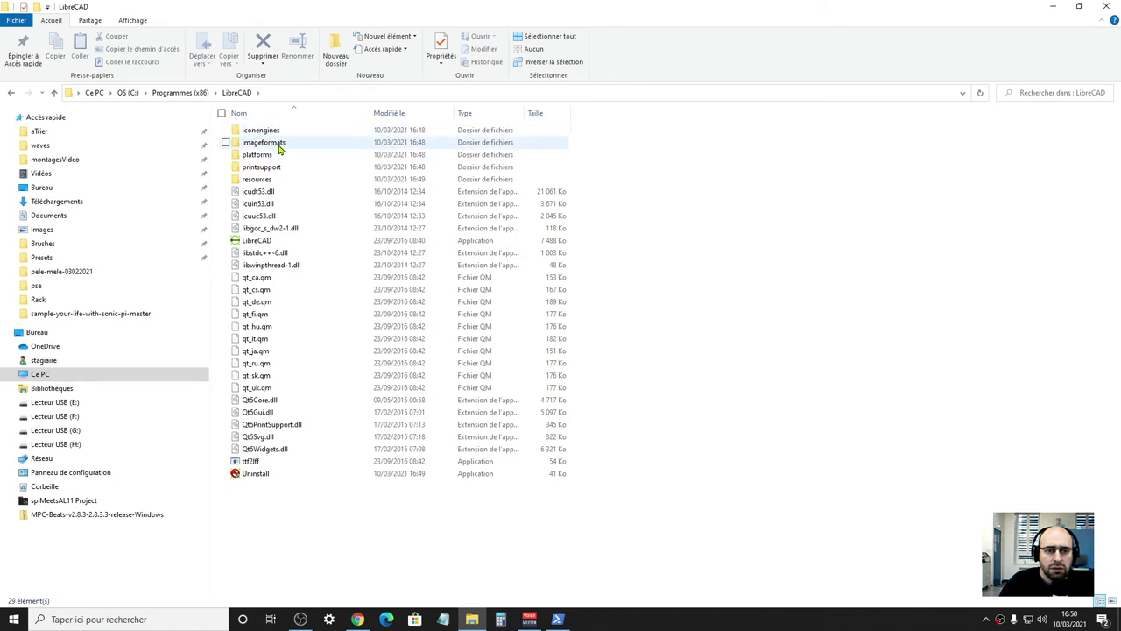
double_click(273, 182)
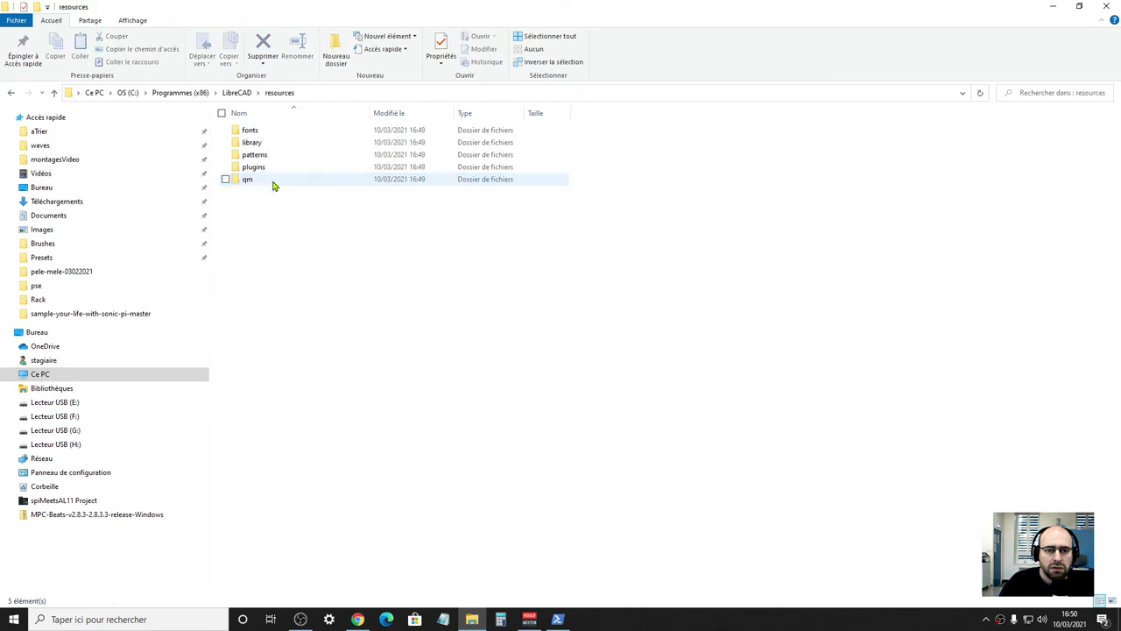
double_click(261, 131)
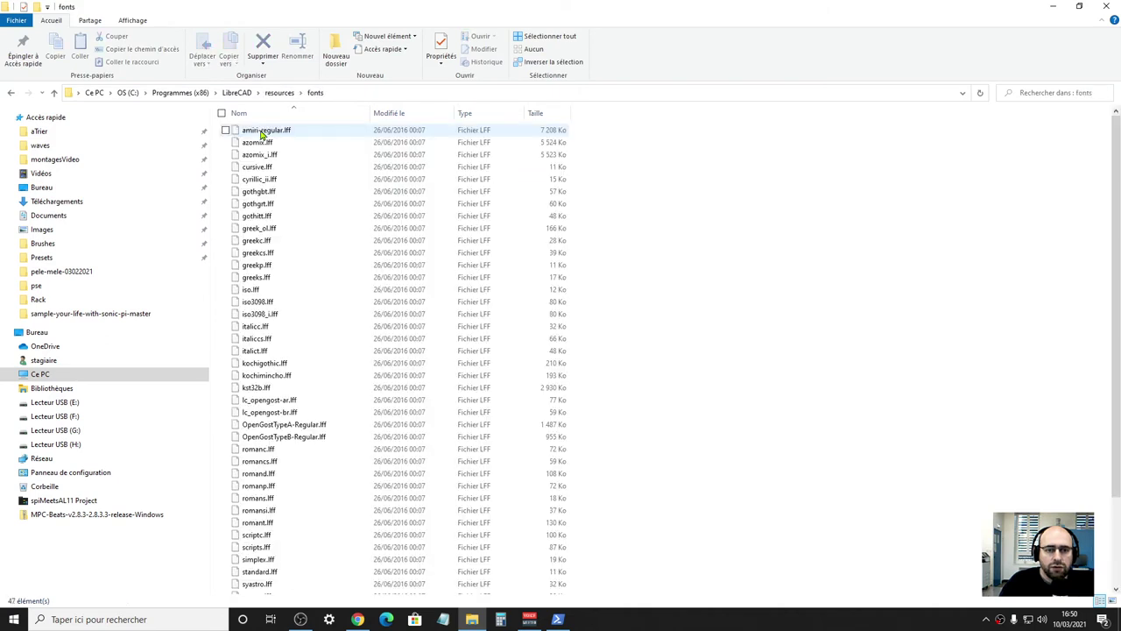
Widen the Nom column and look through the .lff font files in the fonts folder
drag(369, 113, 526, 113)
scroll(390, 298, down, 3)
scroll(368, 337, up, 3)
scroll(388, 388, down, 3)
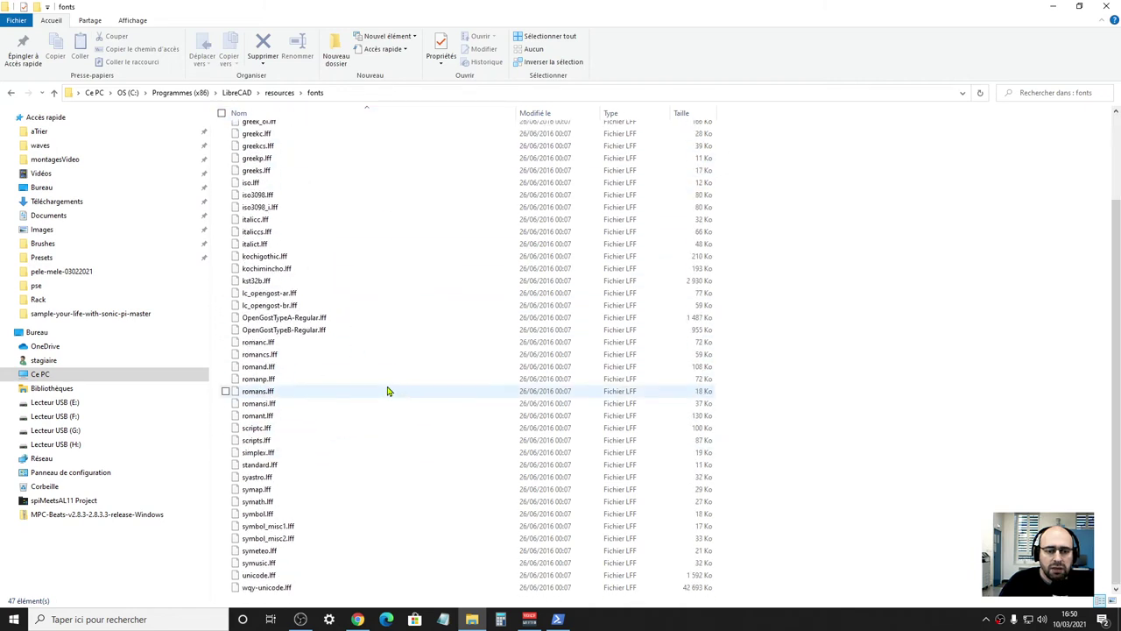
scroll(388, 391, up, 3)
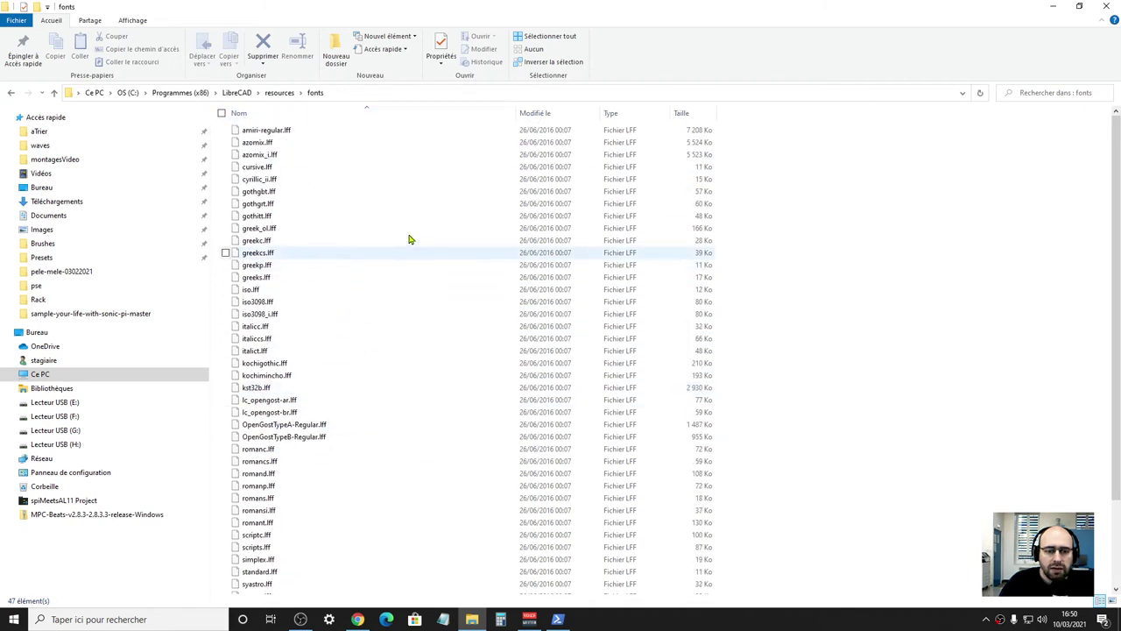
Close the PowerShell window and bring the fonts folder window back to the front
click(473, 622)
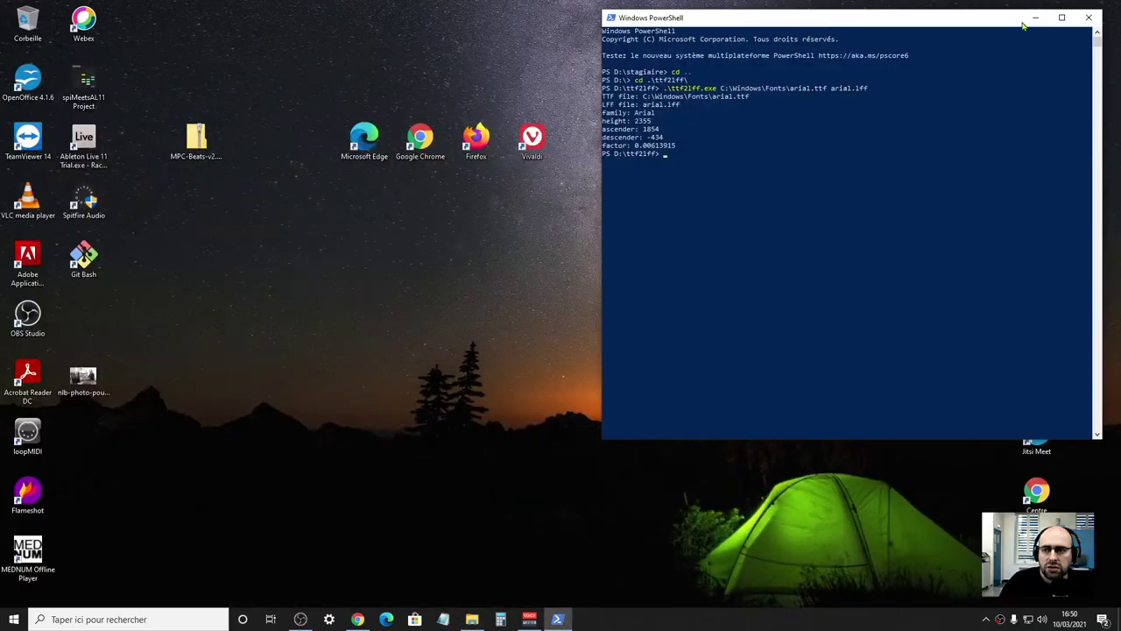
click(1089, 18)
click(472, 619)
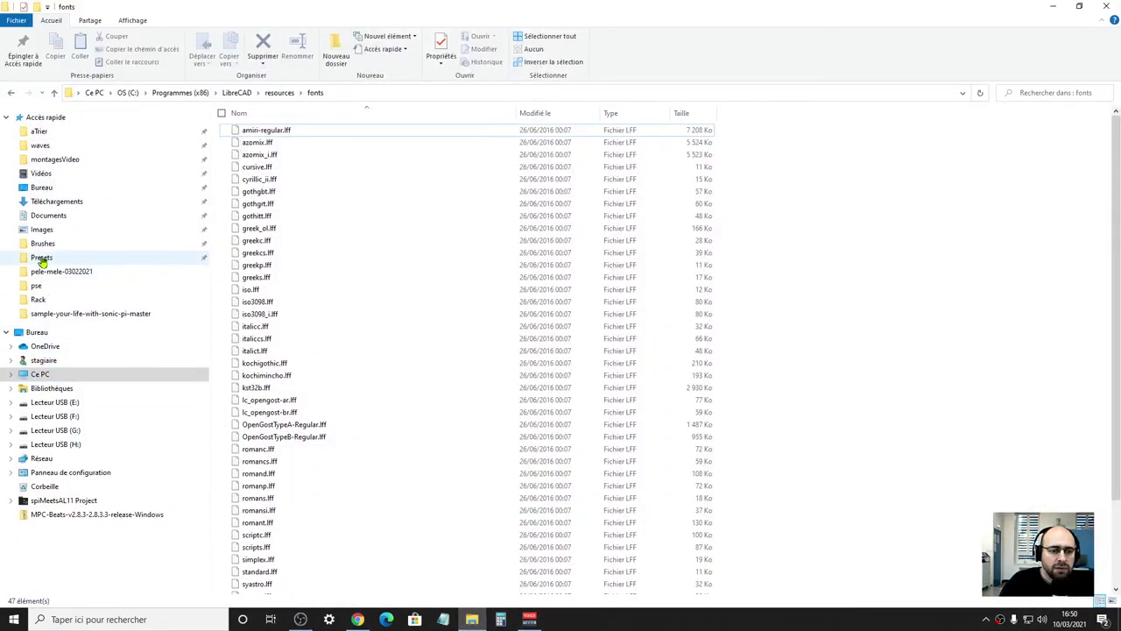
Copy the arial.lff file from the ttf2lff folder on the Data (D:) drive
click(44, 203)
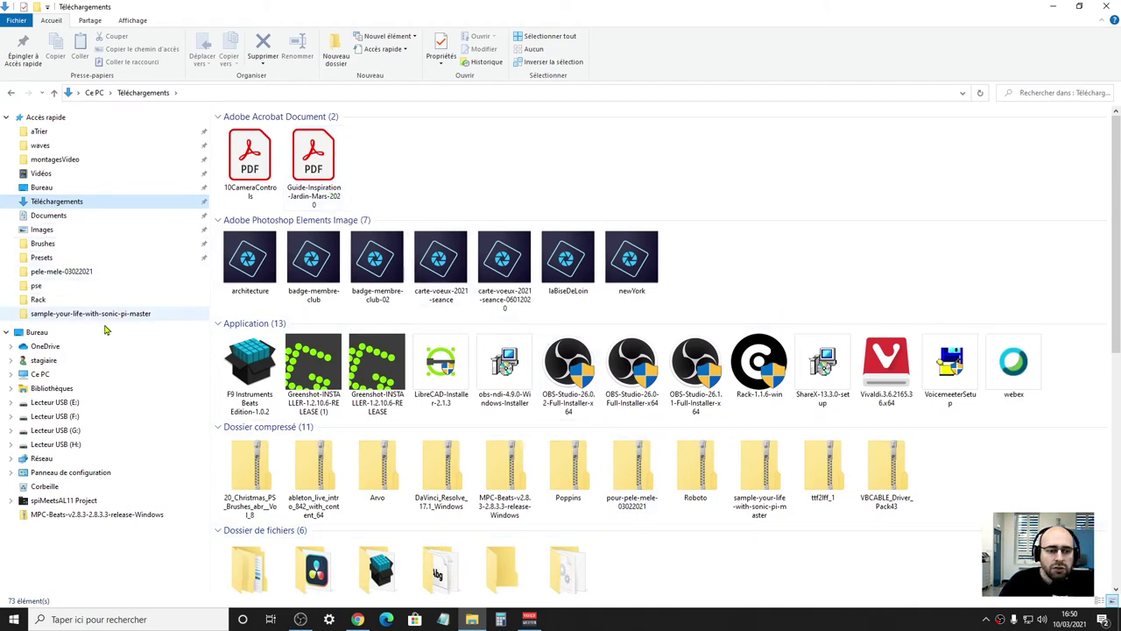
click(64, 375)
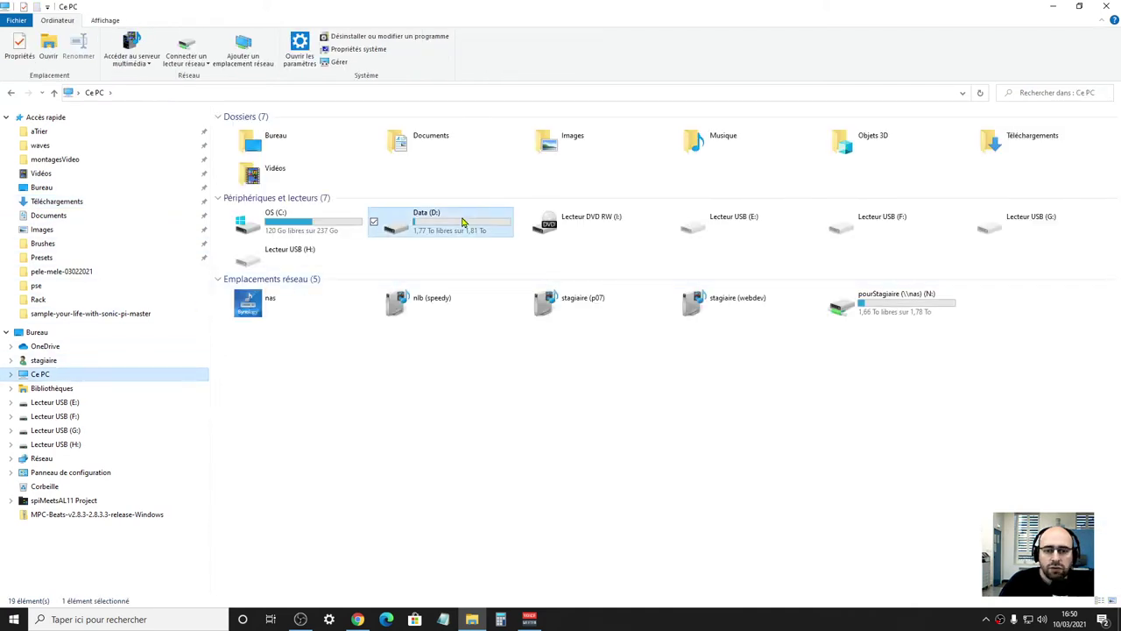
double_click(396, 221)
double_click(251, 179)
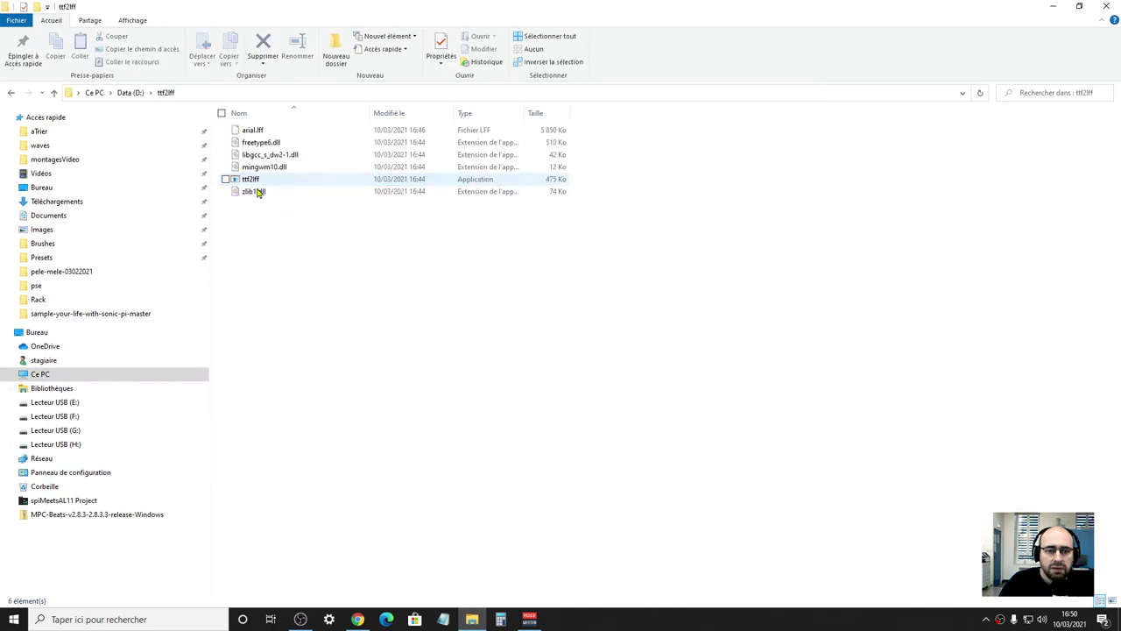
click(253, 129)
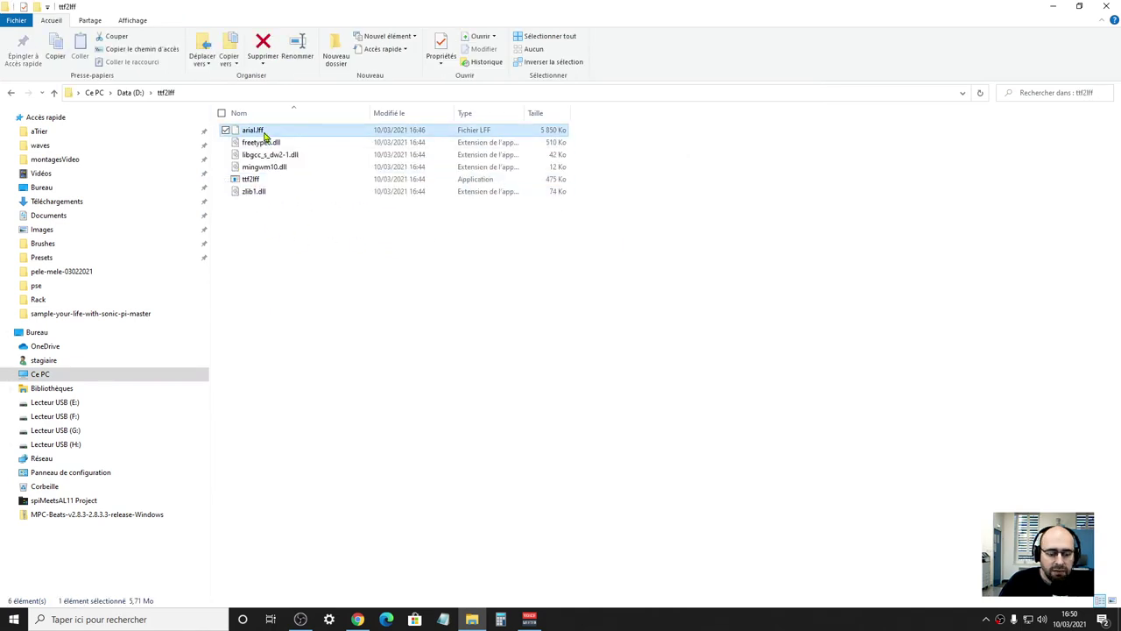
key(ctrl+c)
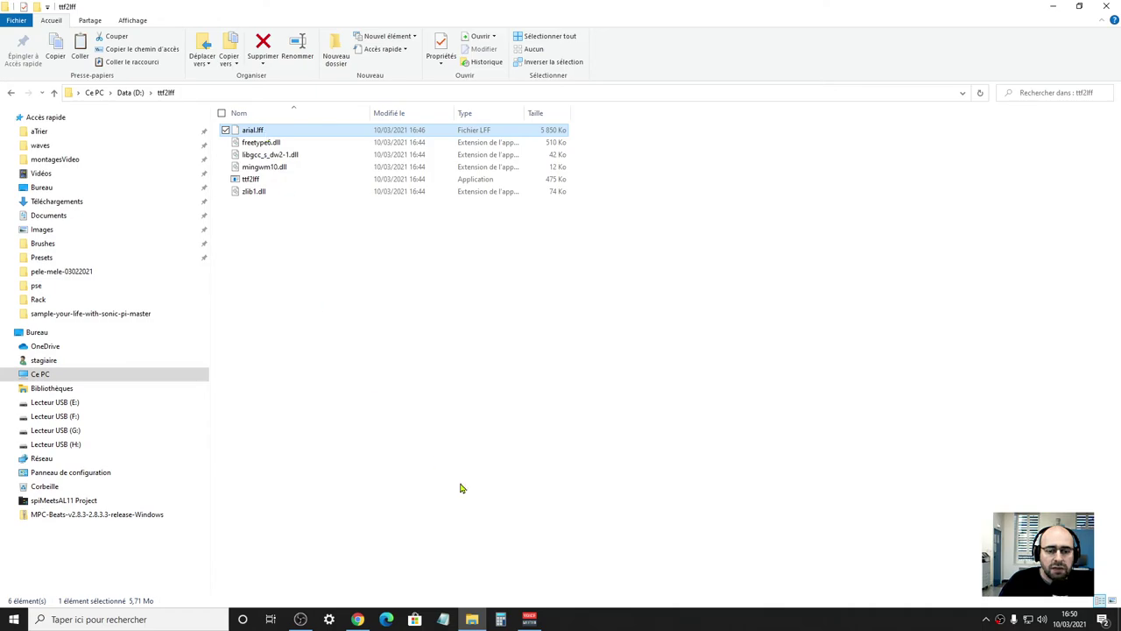
Navigate back to the C:\Programmes (x86)\LibreCAD\resources\fonts folder
click(473, 619)
click(475, 620)
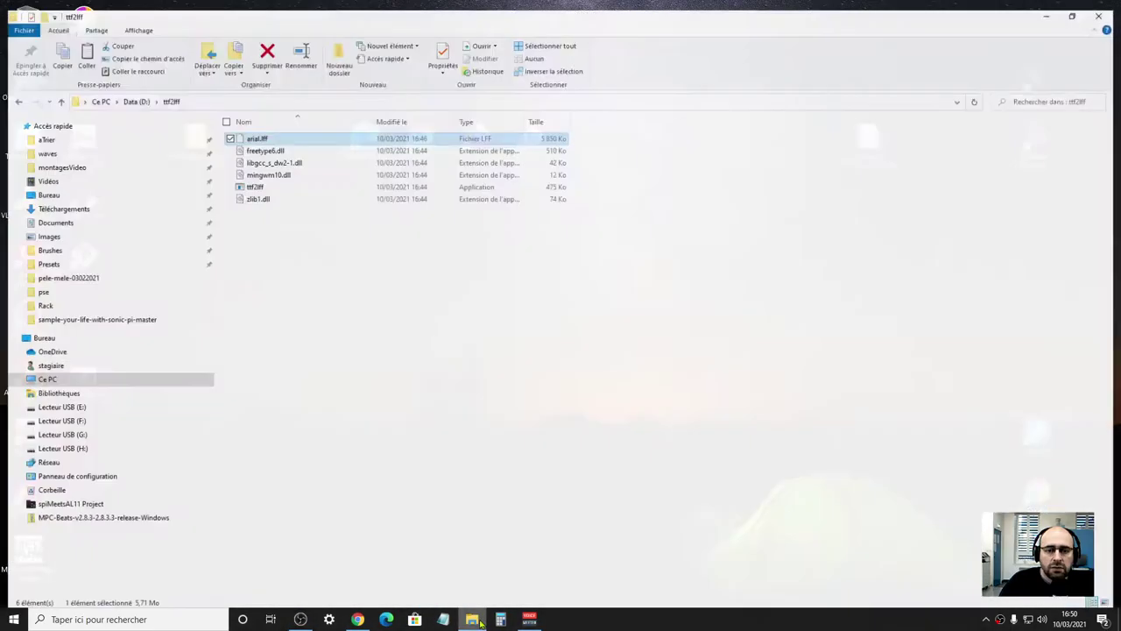
click(94, 93)
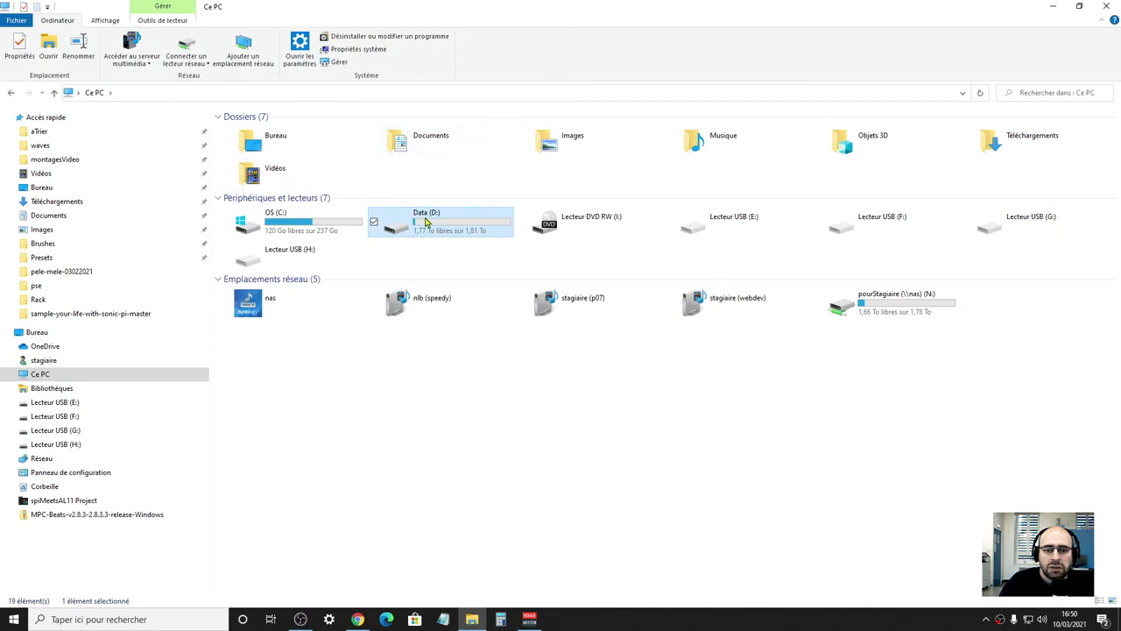
double_click(273, 221)
click(269, 180)
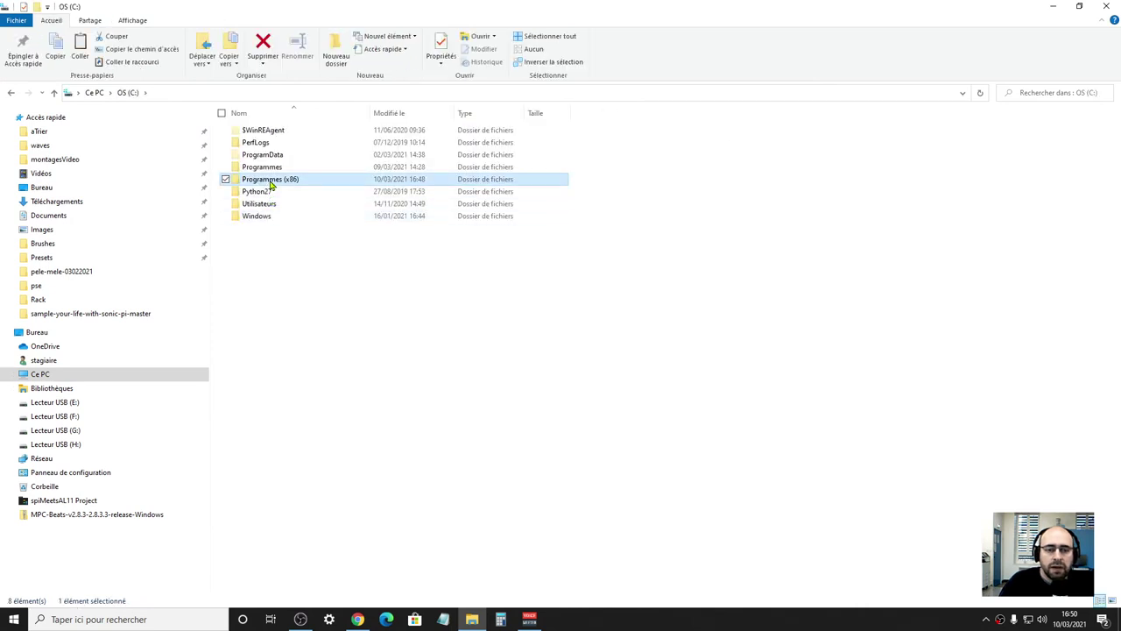
double_click(269, 181)
double_click(267, 241)
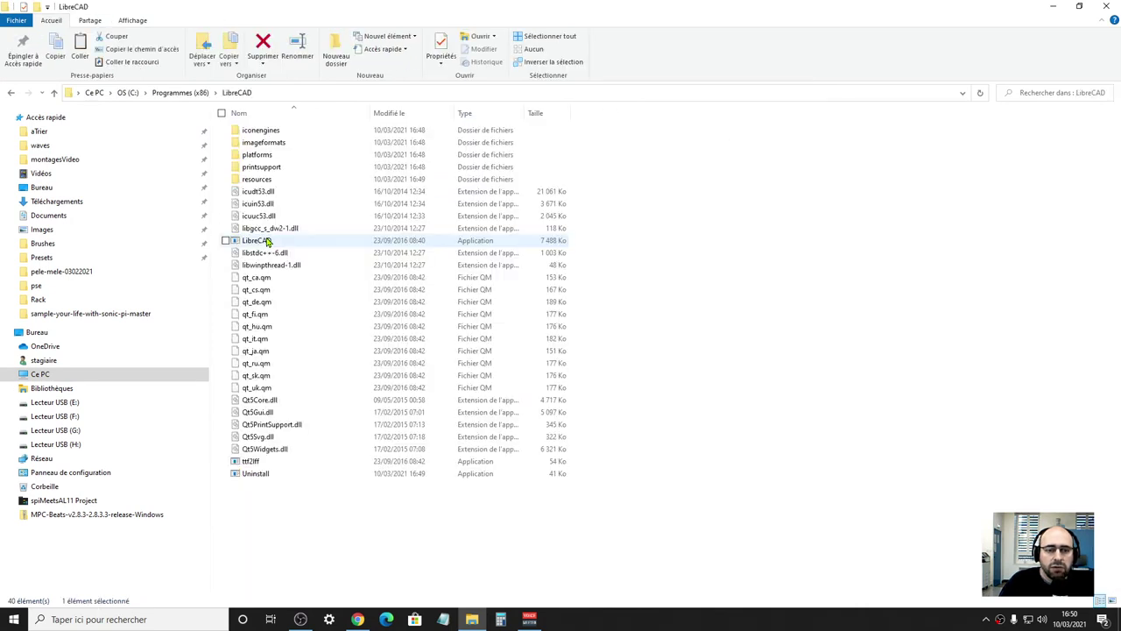
double_click(259, 180)
double_click(256, 130)
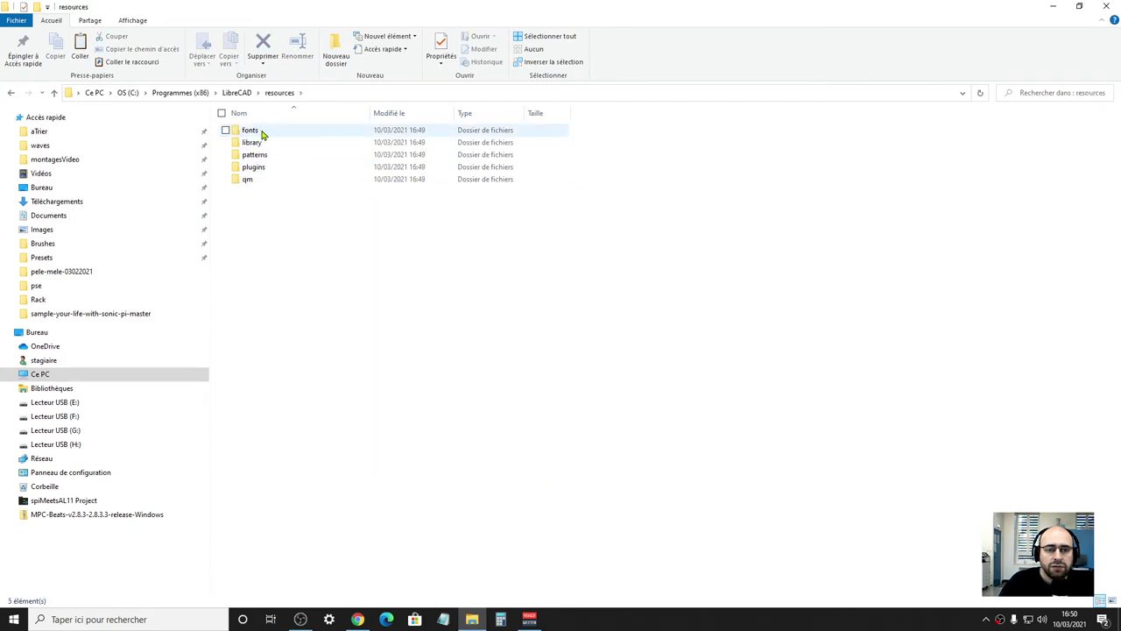
Paste arial.lff into LibreCAD's fonts folder, granting administrator rights for the copy
key(ctrl+v)
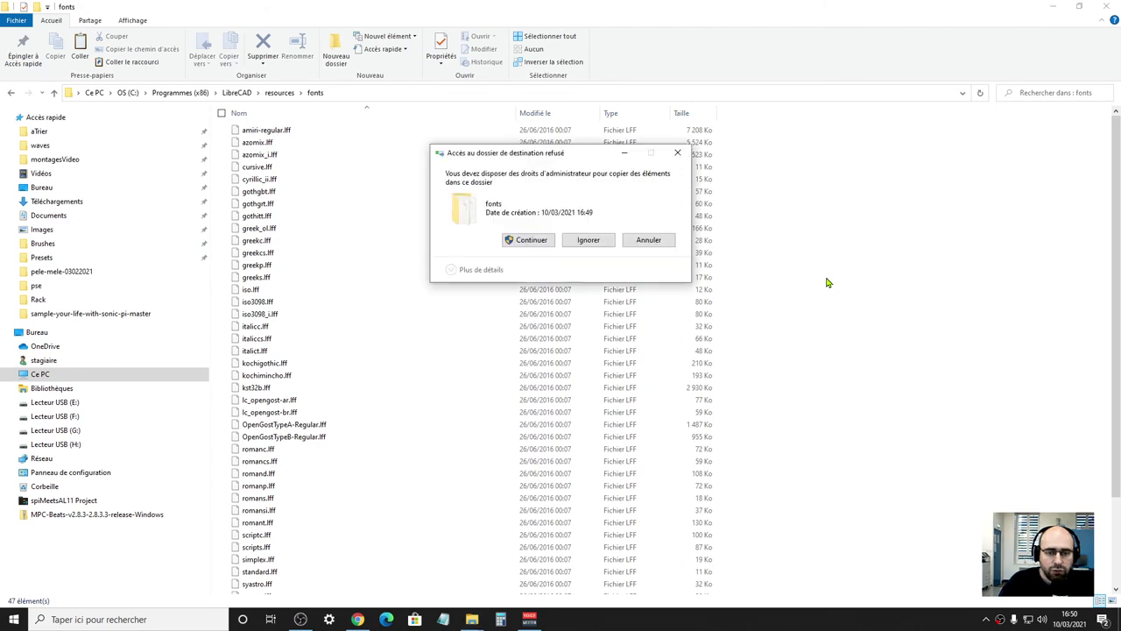
click(530, 240)
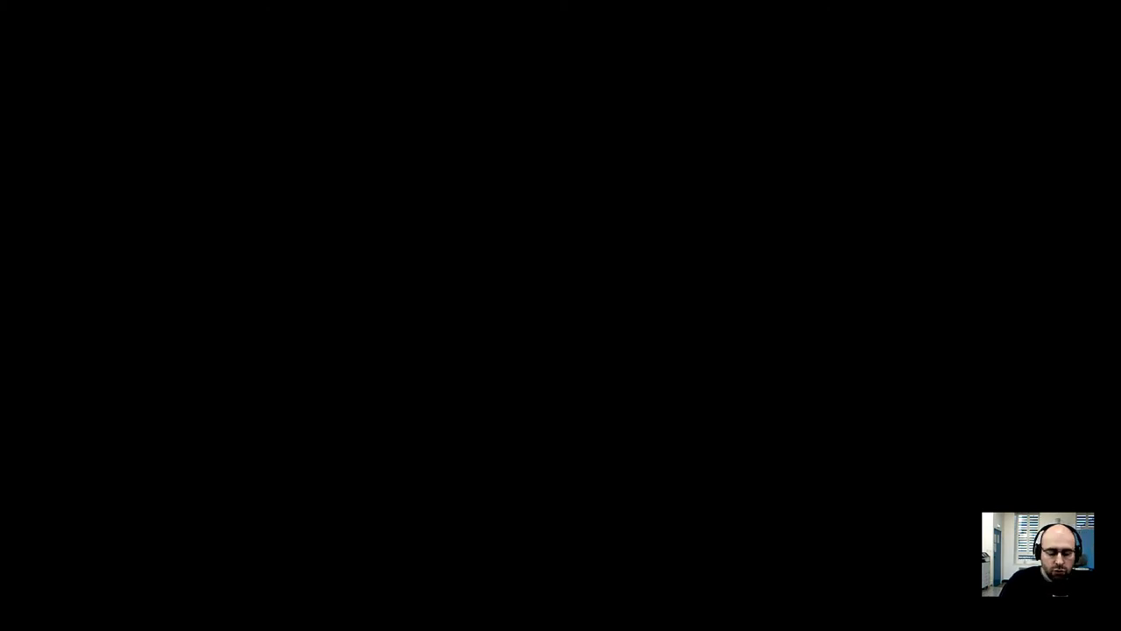
click(529, 408)
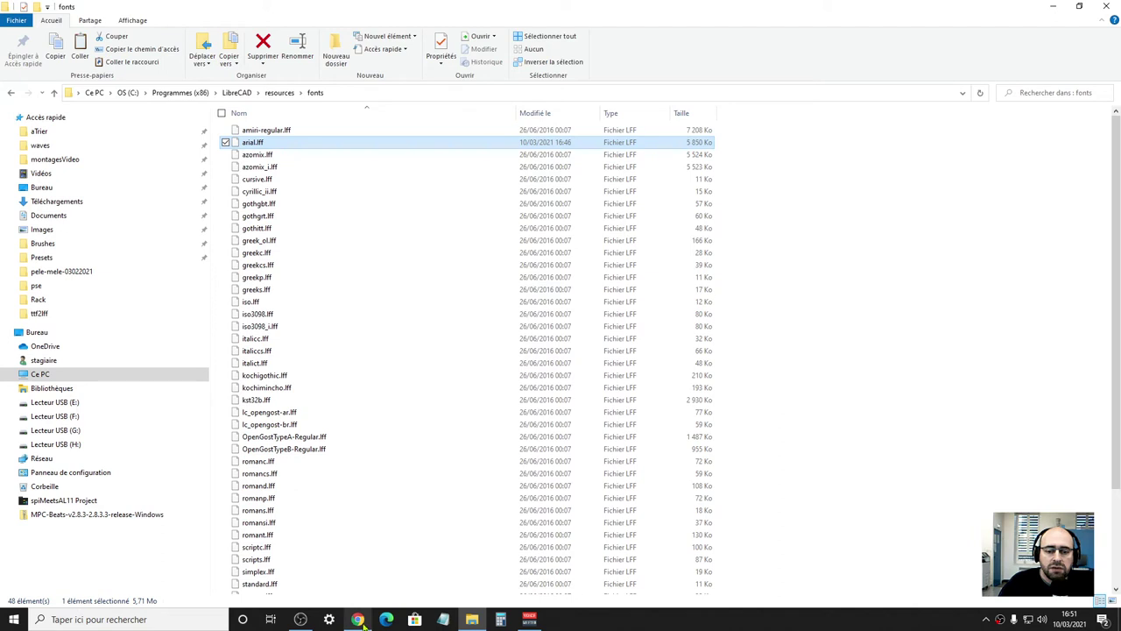
Create a desktop shortcut for the LibreCAD application from the C:\Programmes (x86)\LibreCAD folder
click(237, 94)
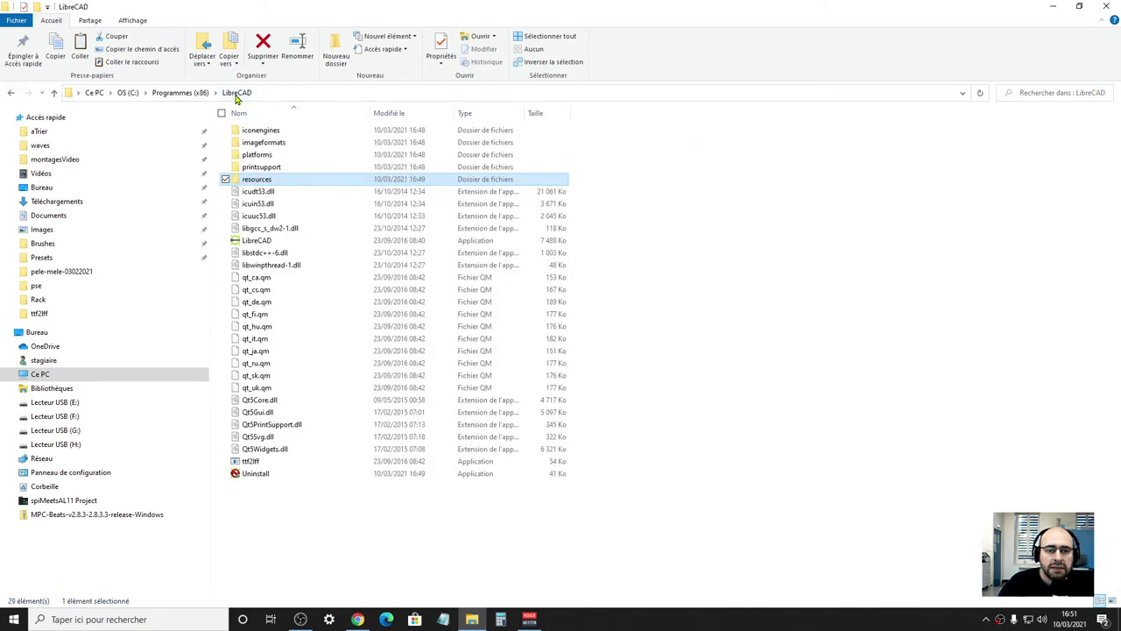
right_click(266, 241)
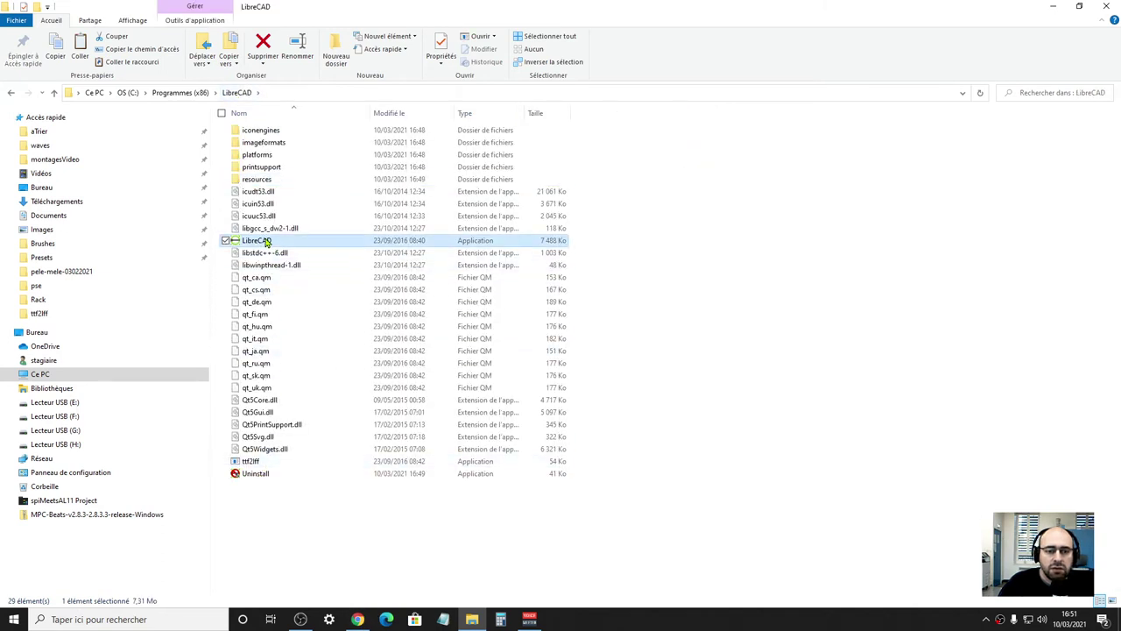
mouse_move(393, 352)
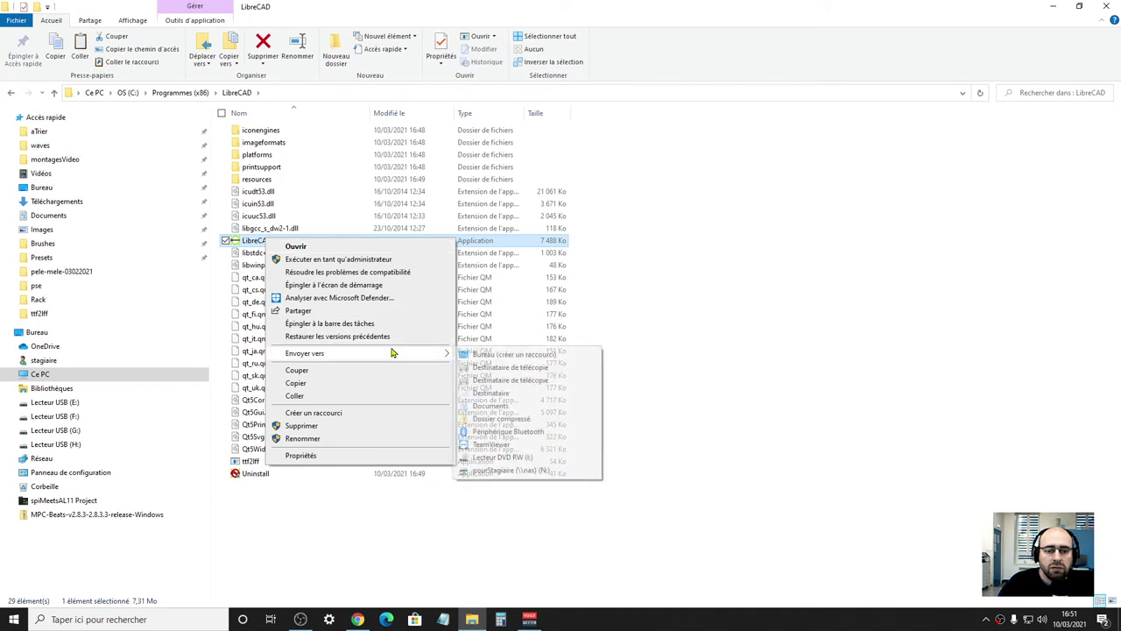
click(506, 354)
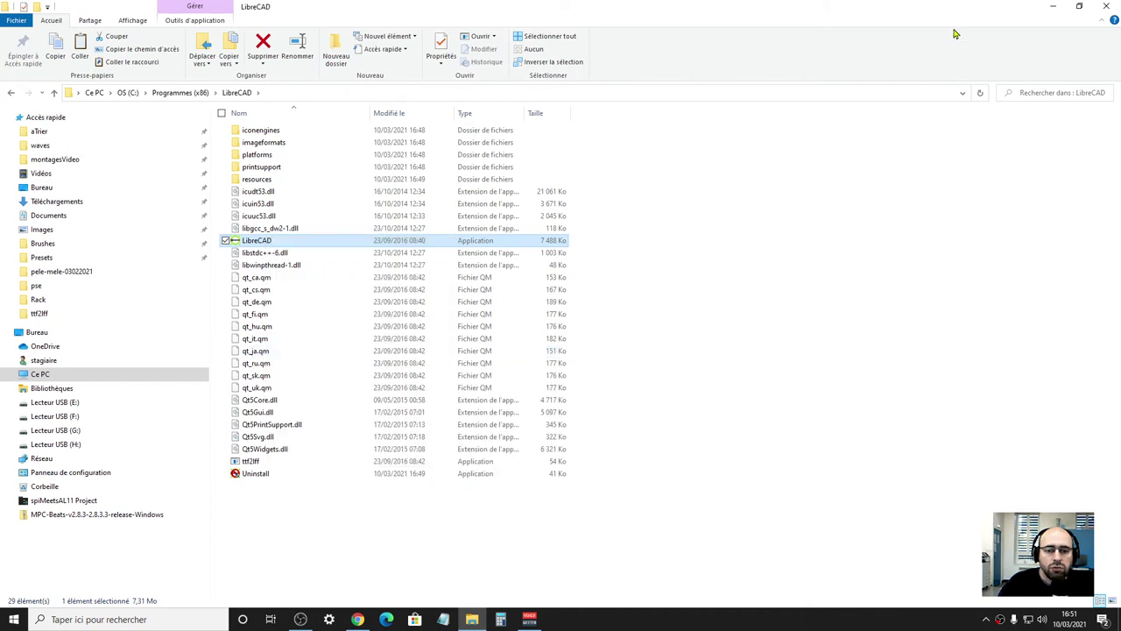
Show the desktop, move the LibreCAD shortcut to its middle, and launch LibreCAD from it
click(1053, 7)
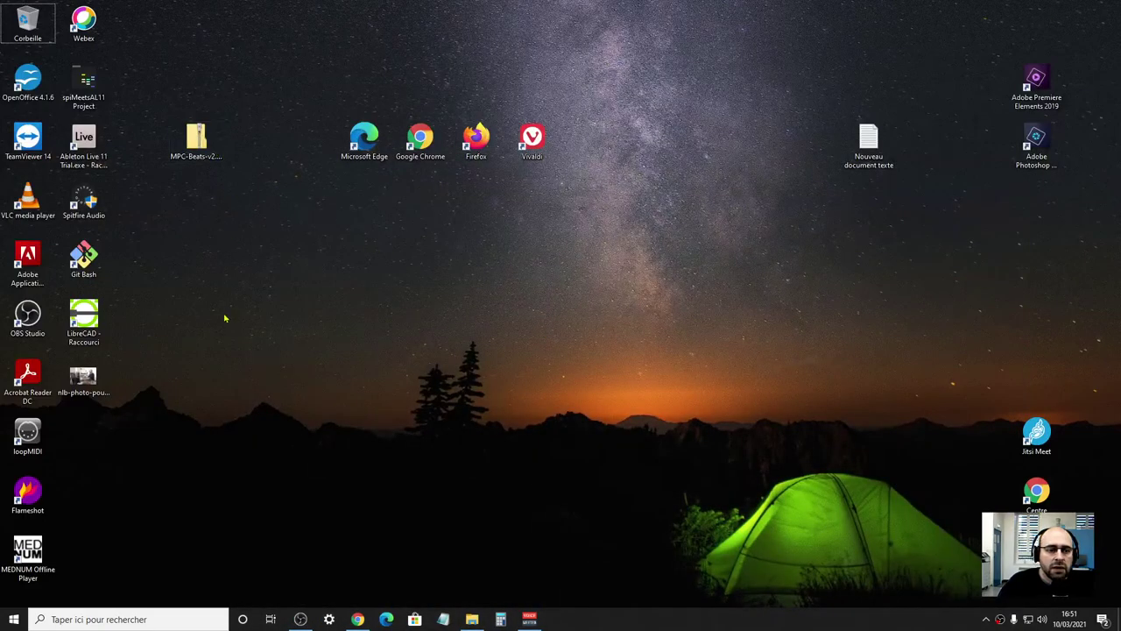
drag(96, 311, 615, 304)
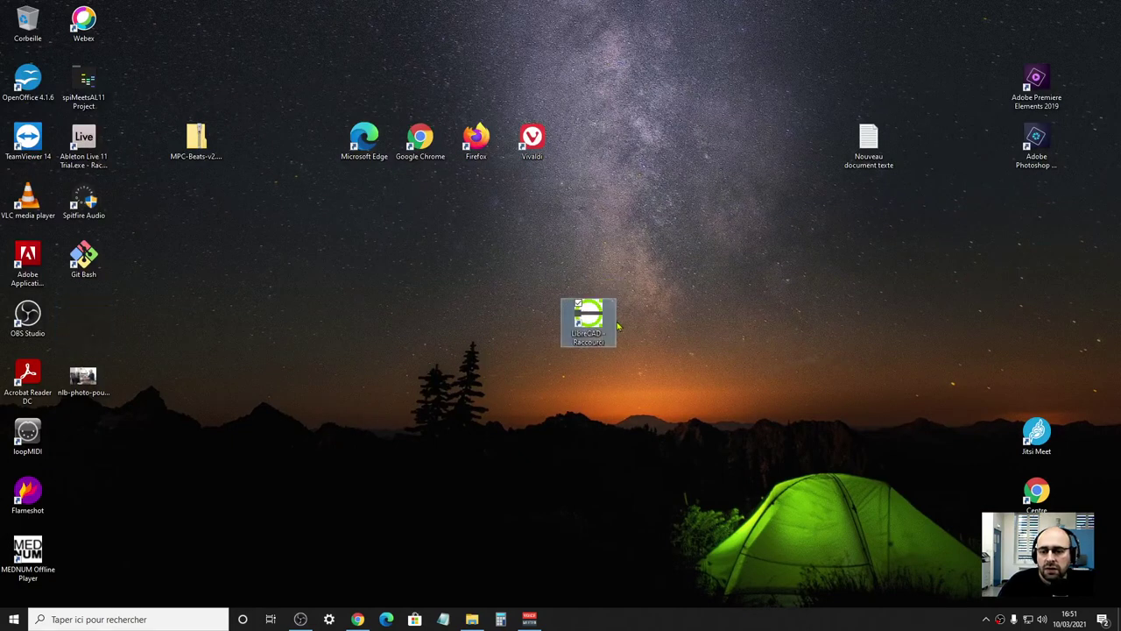
double_click(605, 318)
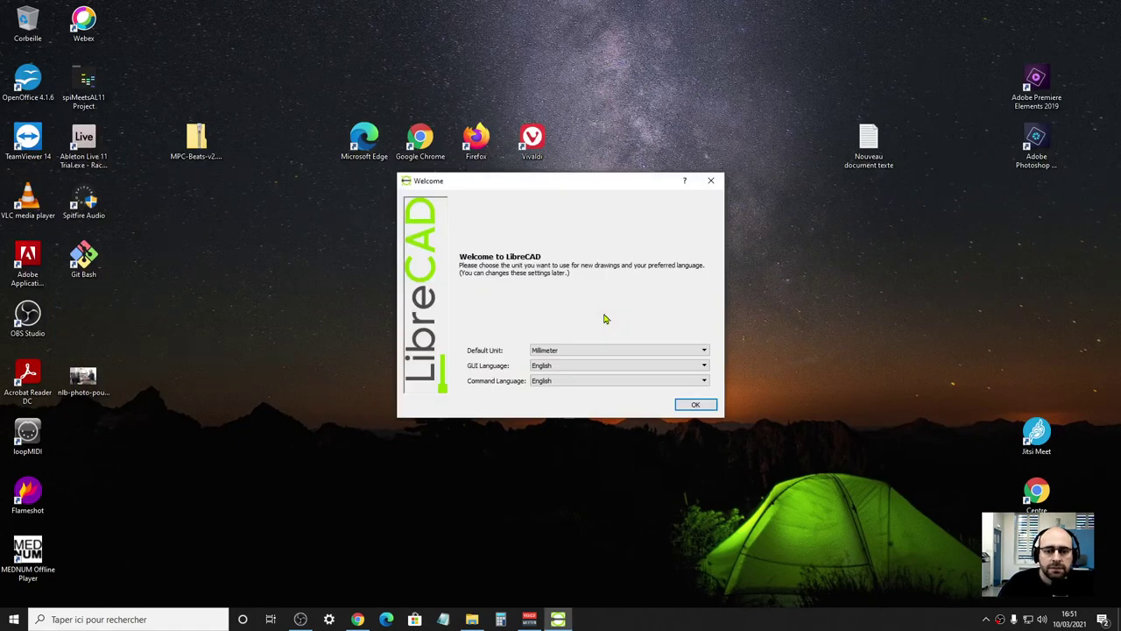
Set the GUI language to French français in the Welcome dialog
click(556, 366)
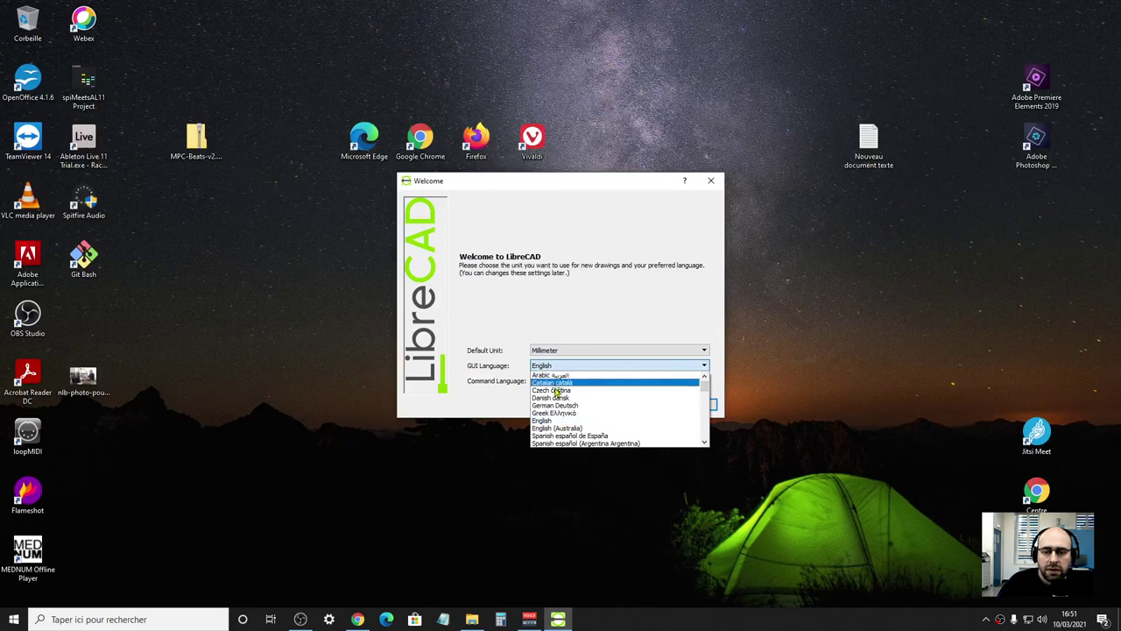
scroll(561, 435, down, 3)
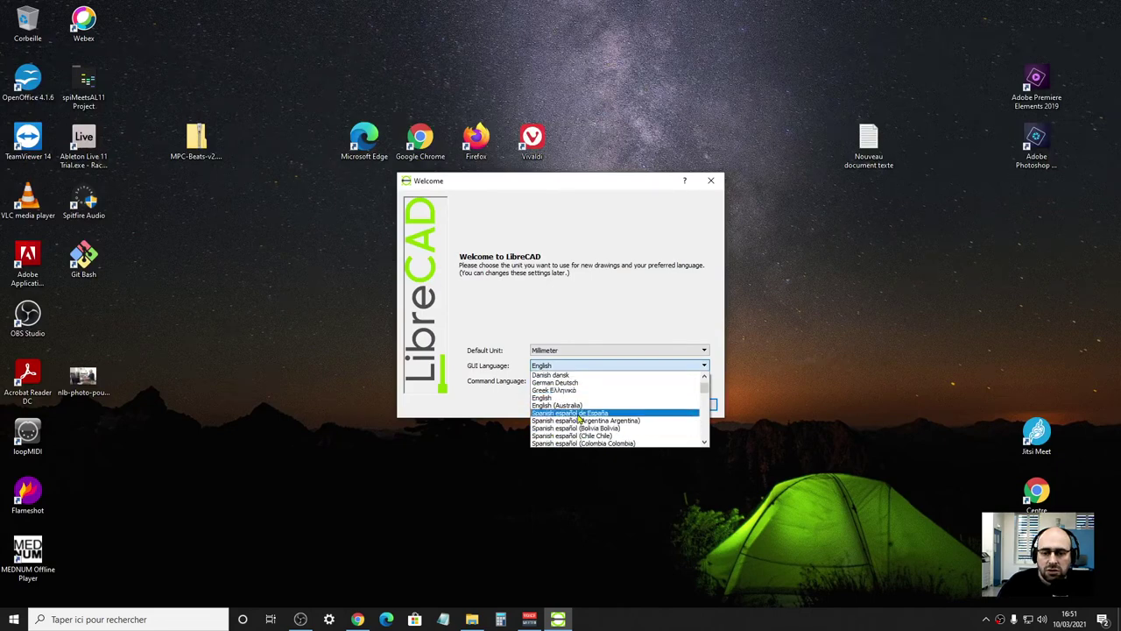
scroll(570, 436, down, 3)
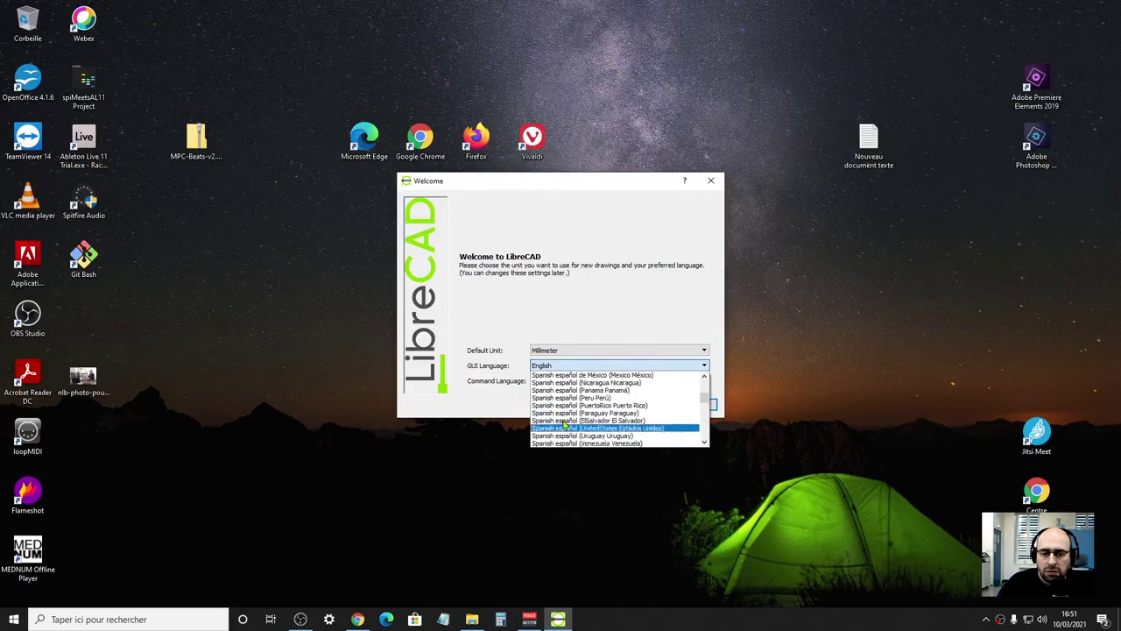
scroll(564, 404, up, 6)
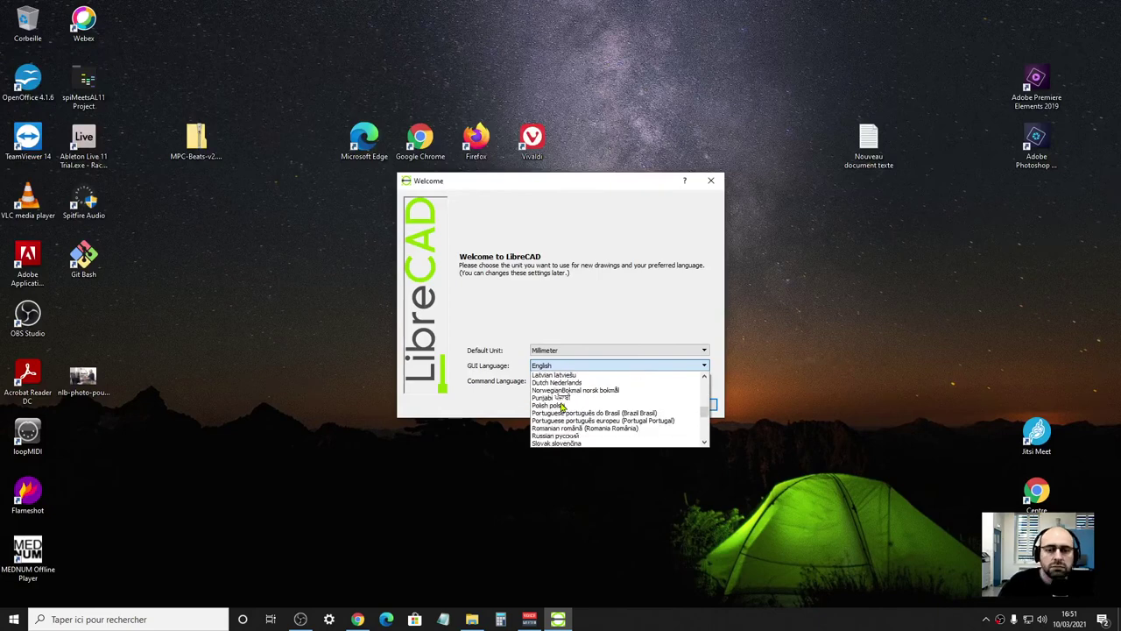
scroll(561, 405, down, 3)
scroll(562, 400, up, 6)
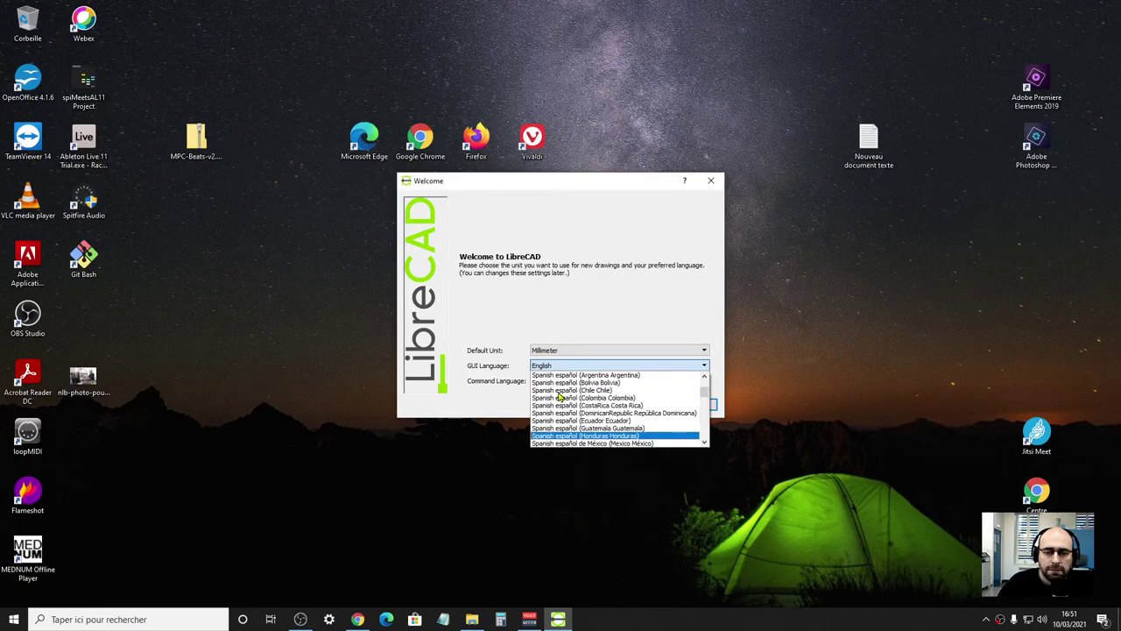
scroll(561, 397, up, 3)
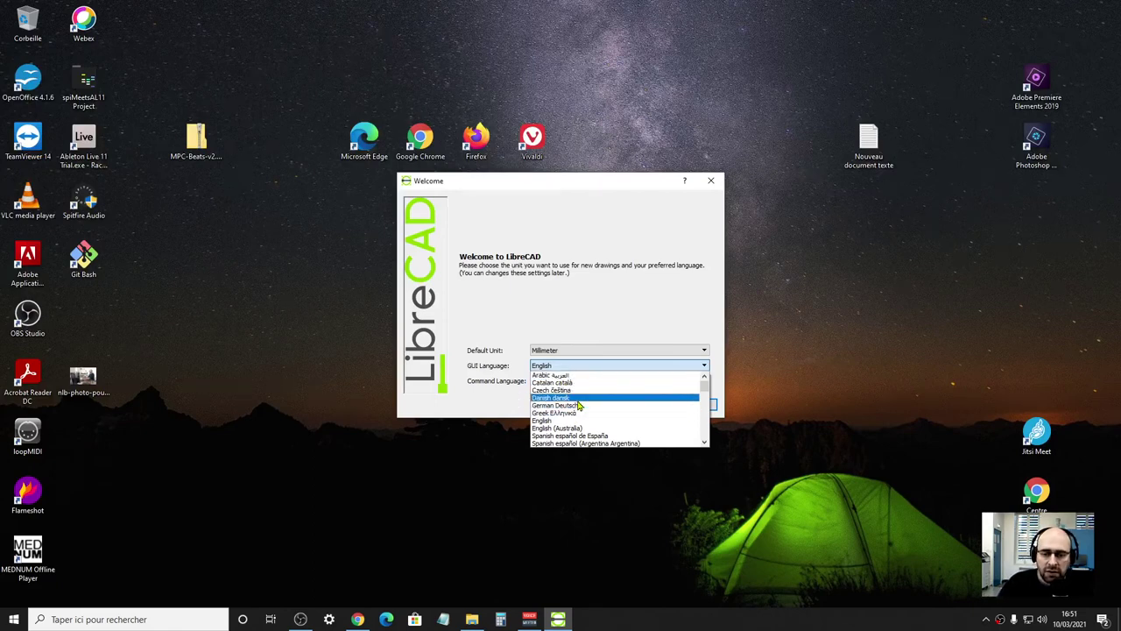
scroll(578, 404, down, 10)
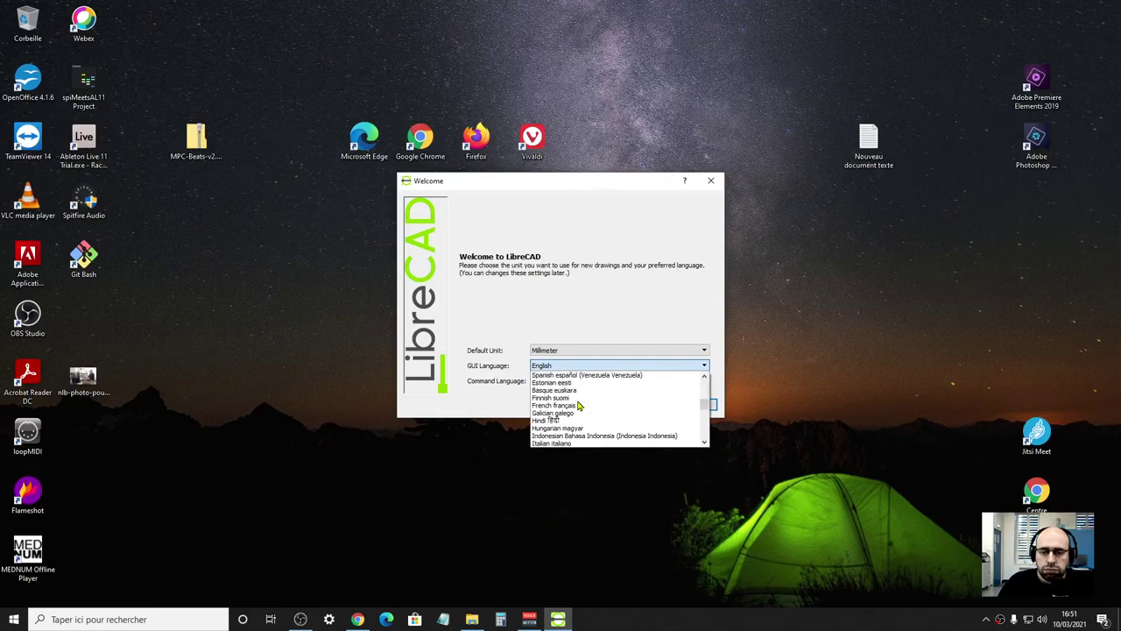
scroll(578, 405, down, 5)
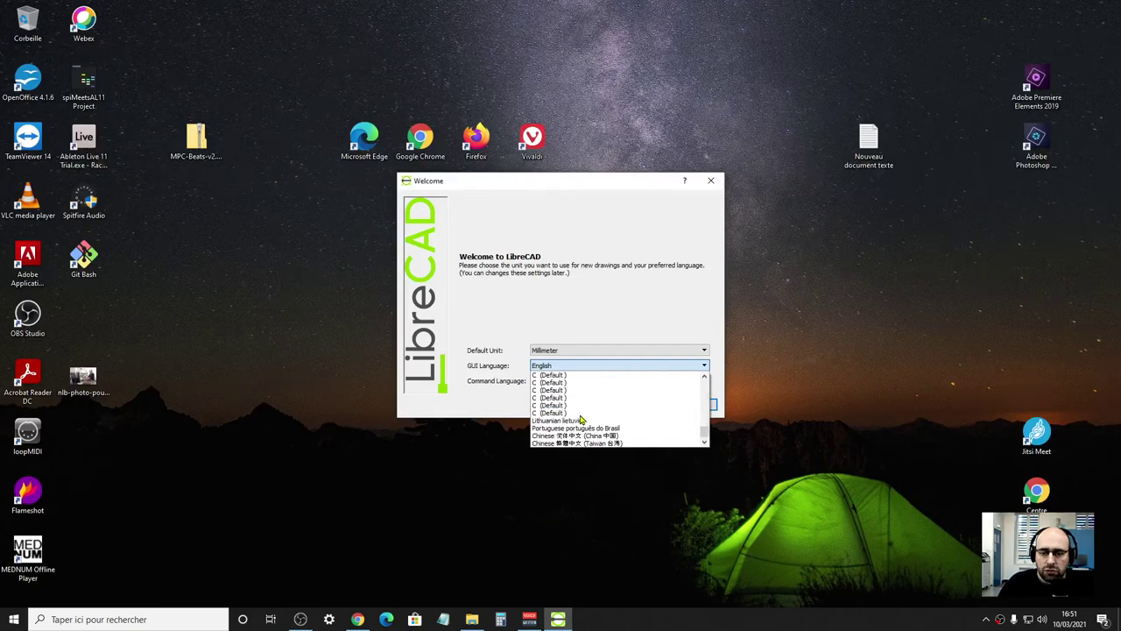
scroll(601, 421, up, 5)
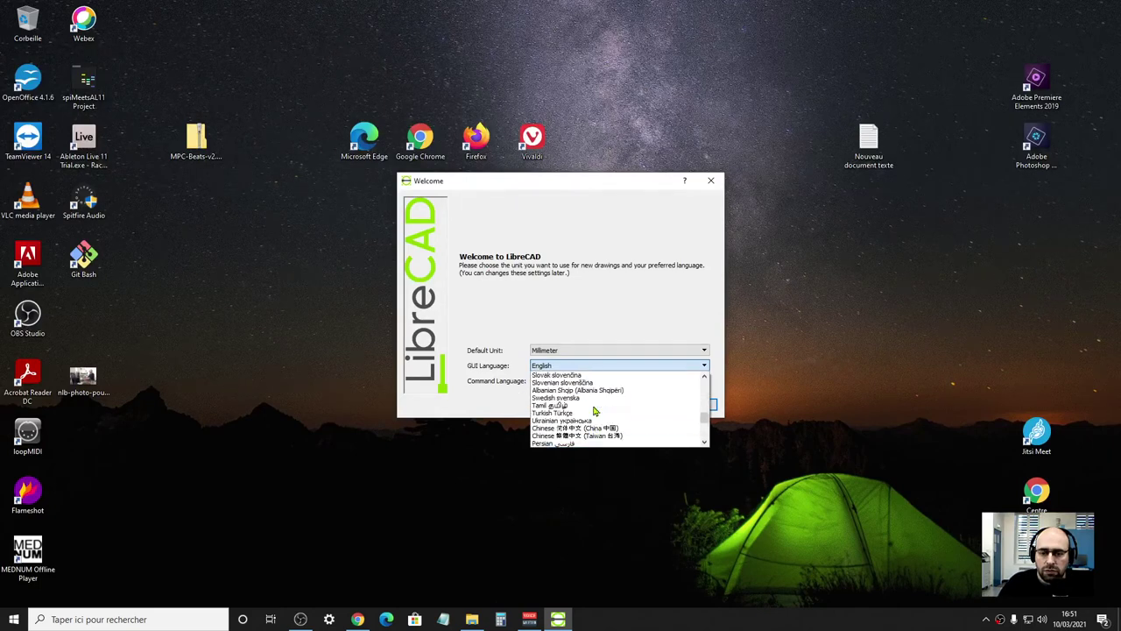
scroll(594, 410, up, 5)
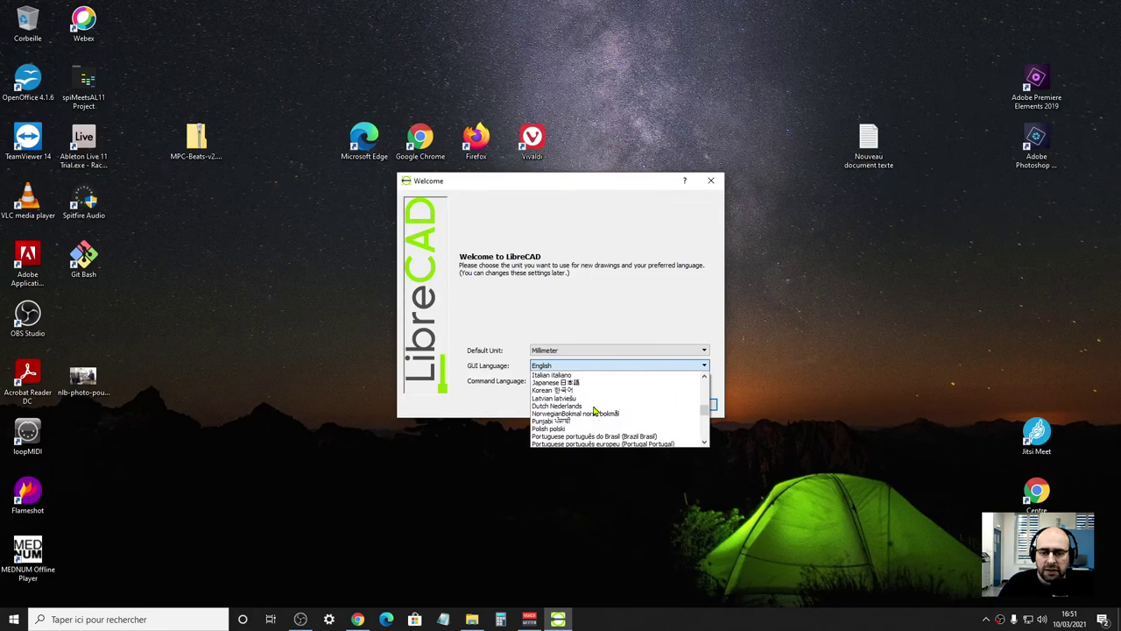
scroll(594, 410, up, 1)
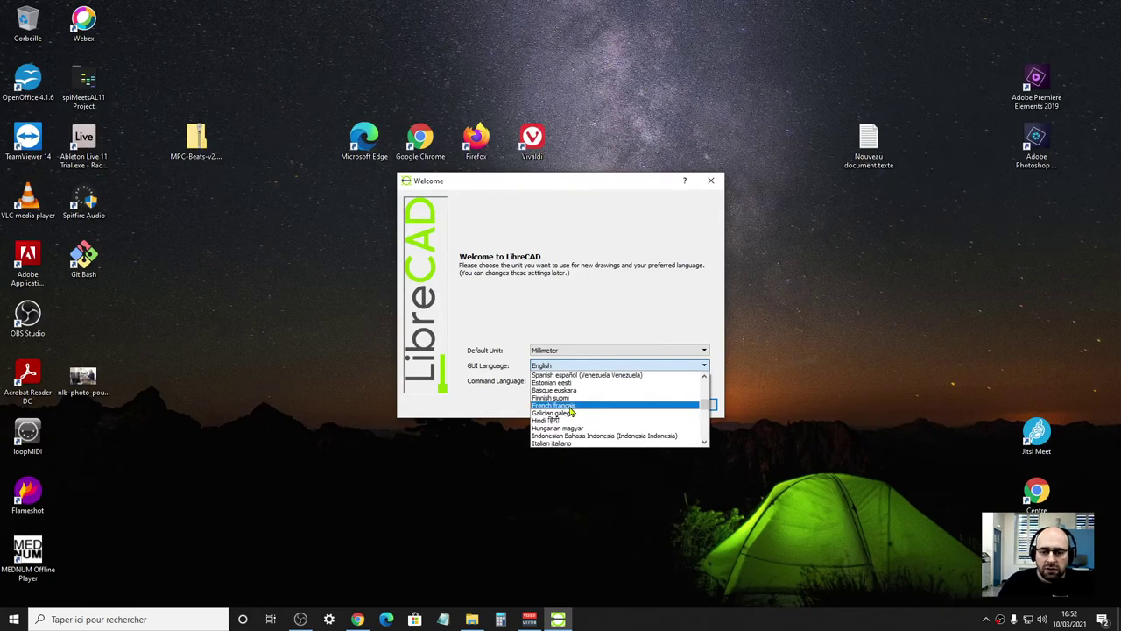
click(583, 404)
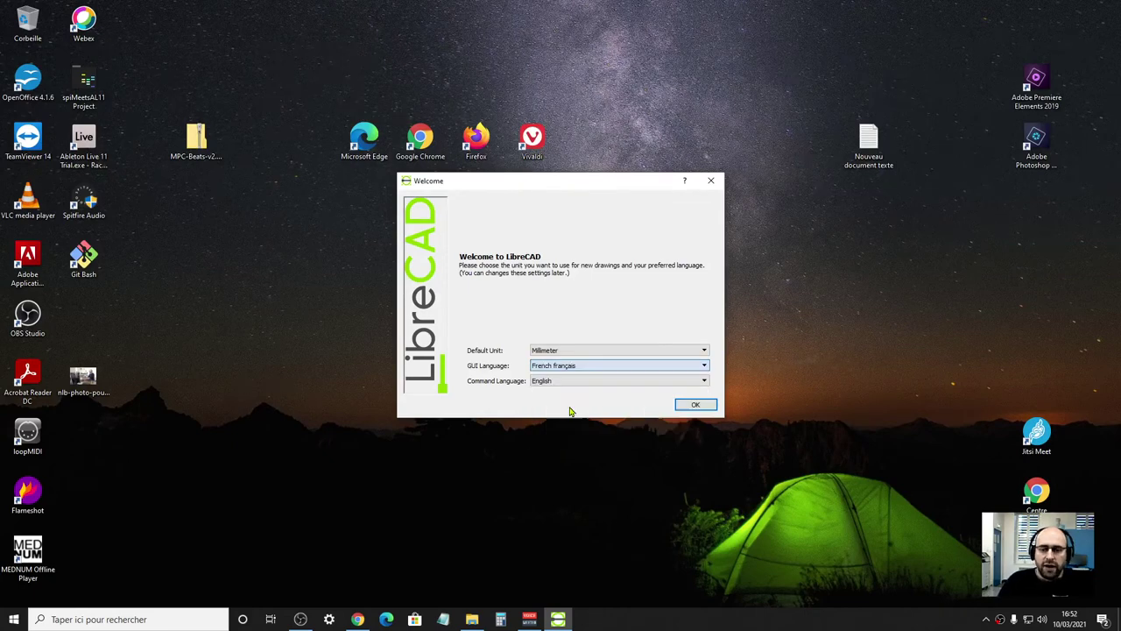
Choose Millimeter as the default unit and French français as the command language, and accept the welcome settings
click(577, 354)
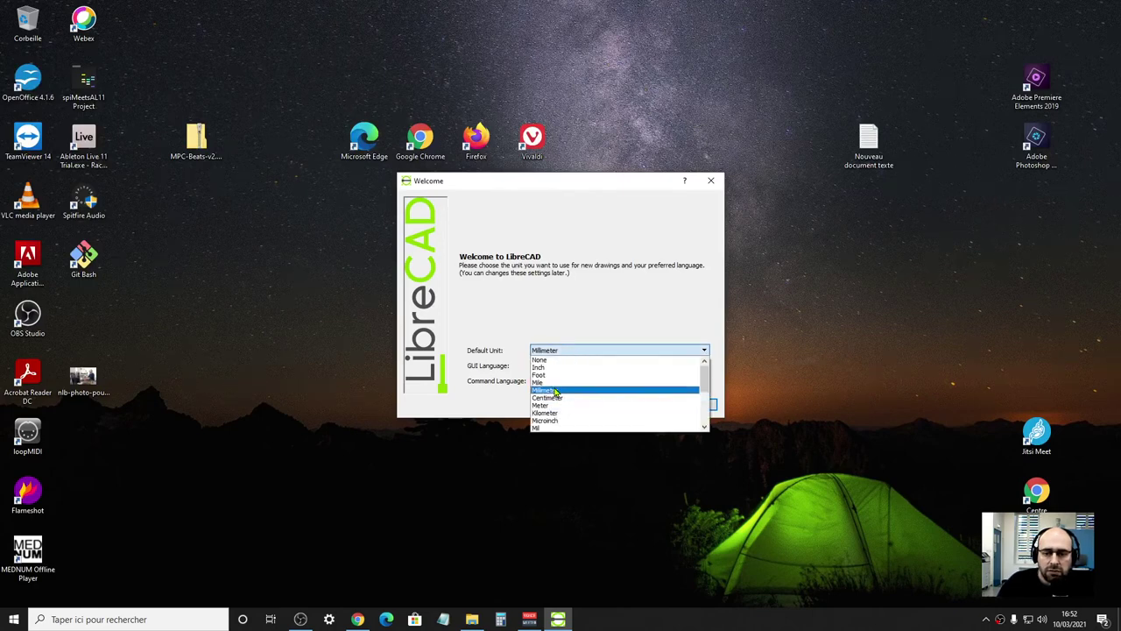
click(555, 390)
click(540, 384)
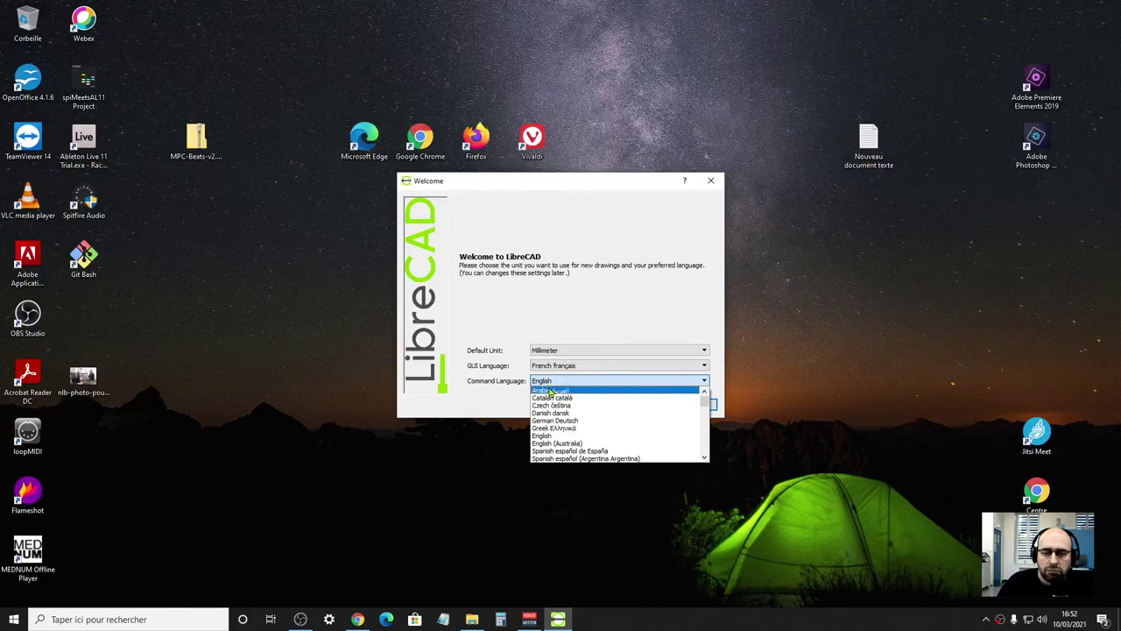
scroll(571, 444, down, 8)
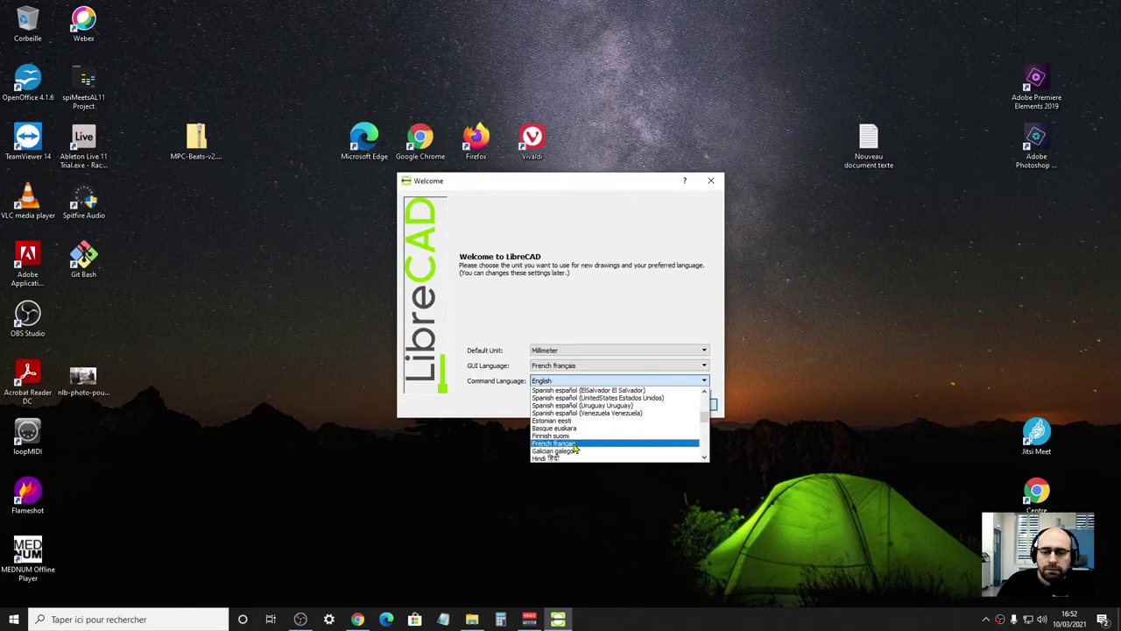
click(571, 444)
click(685, 404)
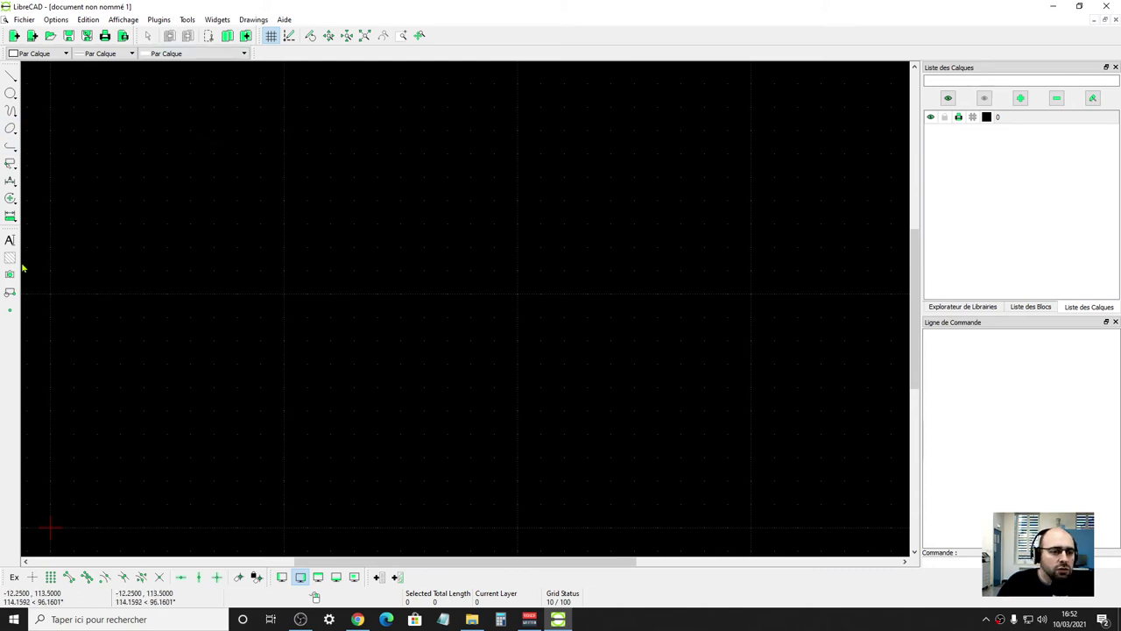
Insert the multiline text "super arial est installé dans librecad :-)" in the arial font near the middle of the drawing
click(10, 240)
click(453, 245)
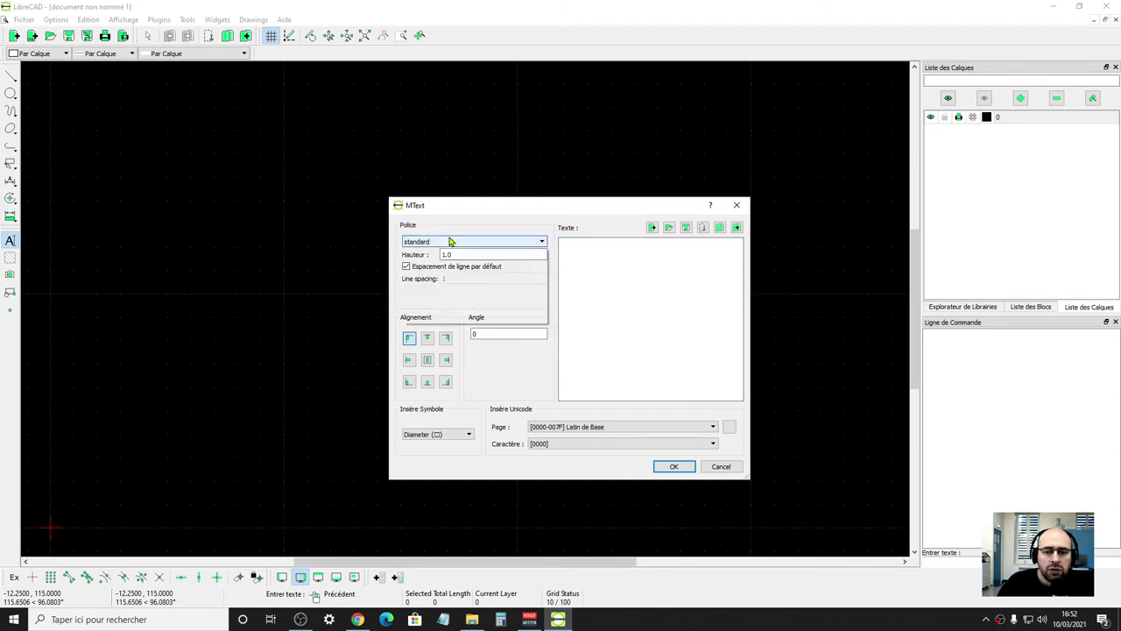
drag(541, 302, 541, 257)
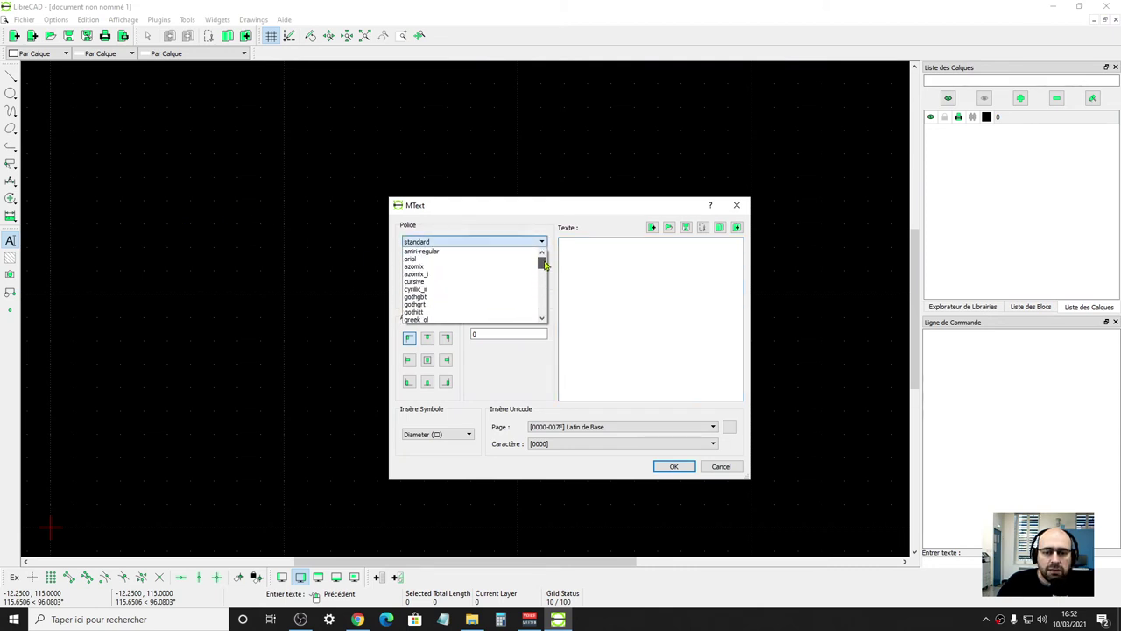
click(425, 261)
click(608, 276)
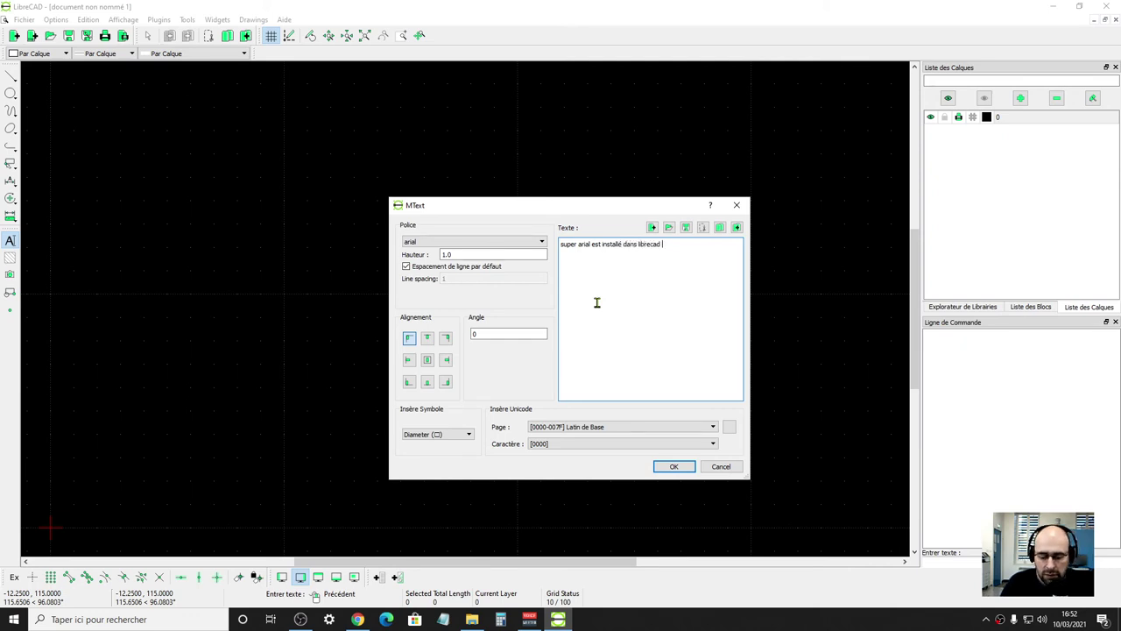
click(675, 467)
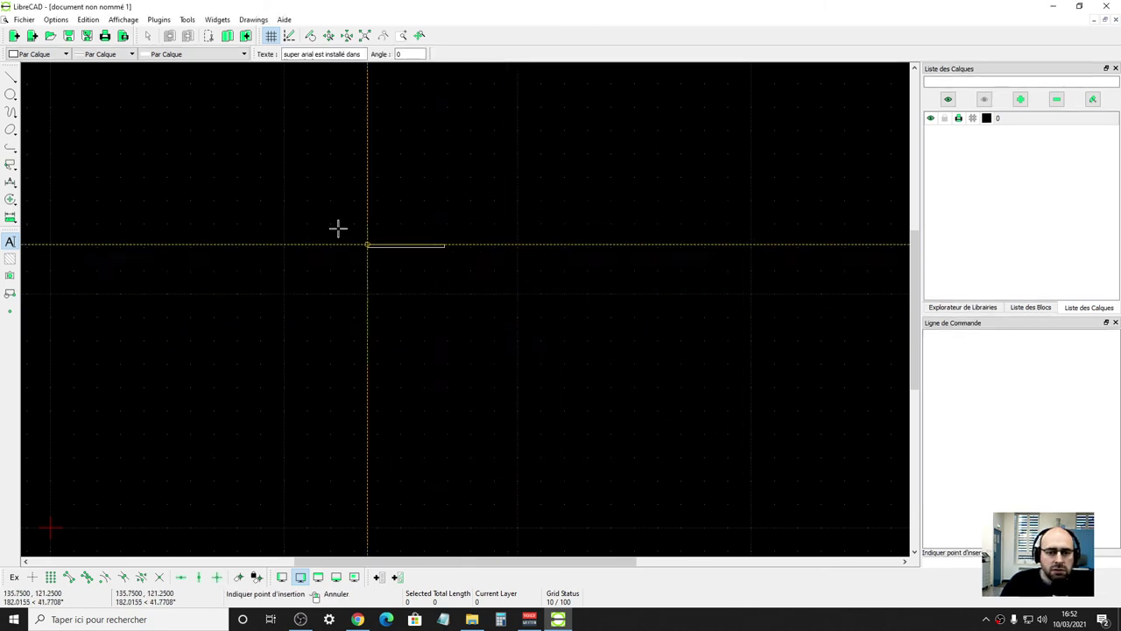
click(471, 307)
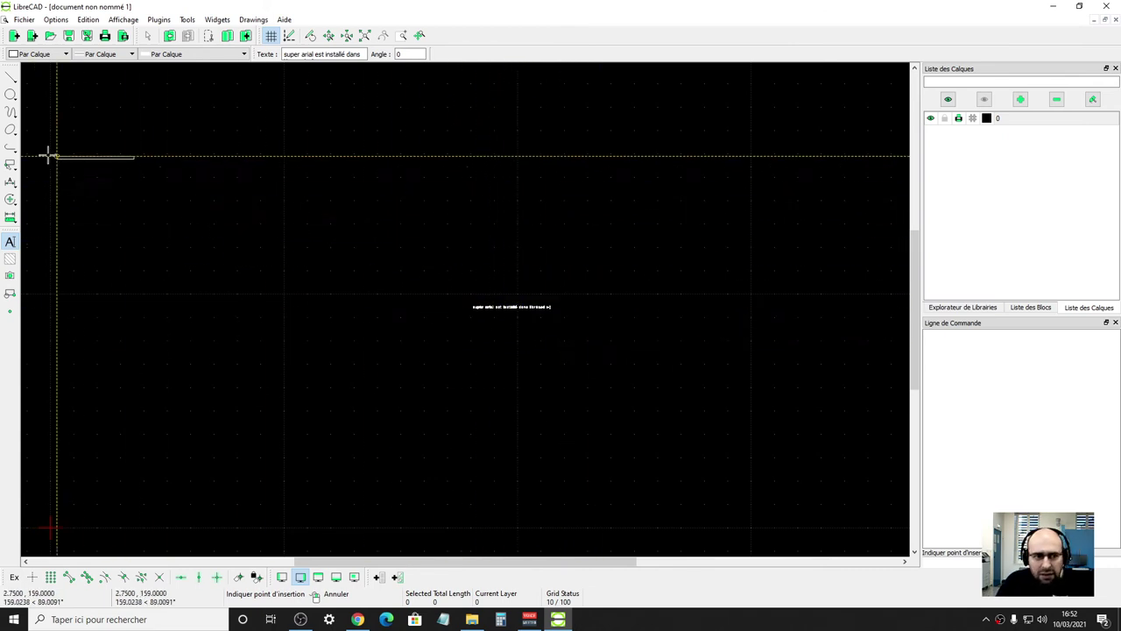
click(11, 200)
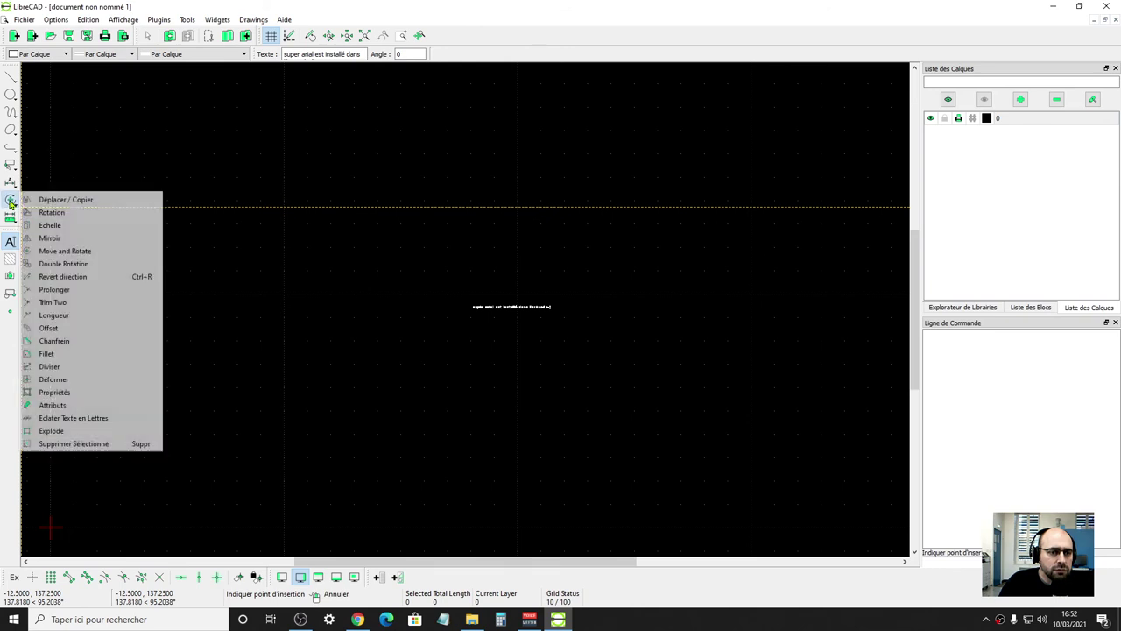
key(Escape)
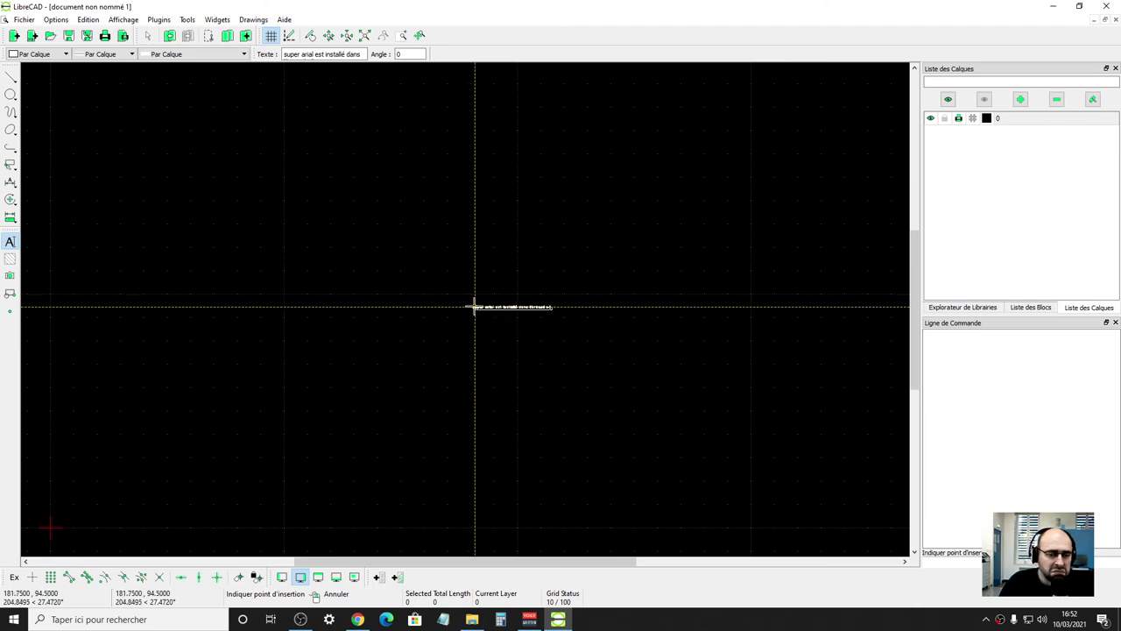
Insert the multiline text "super arial est installé dans librecad :-)" again in arial at height 16, starting to the left of the small text
scroll(464, 306, up, 5)
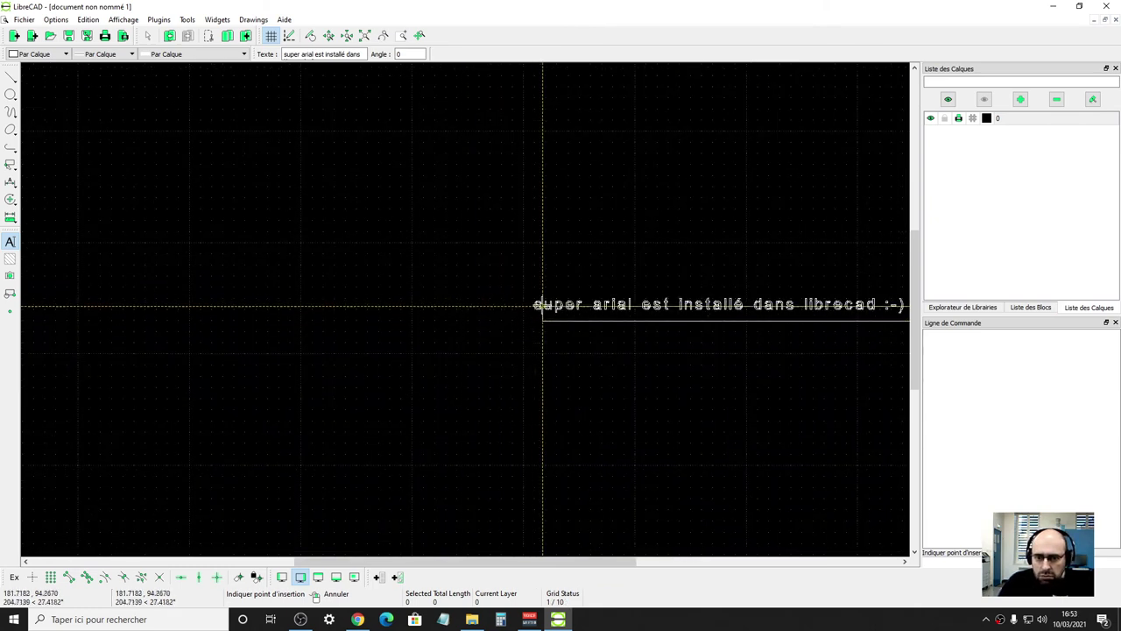
click(9, 239)
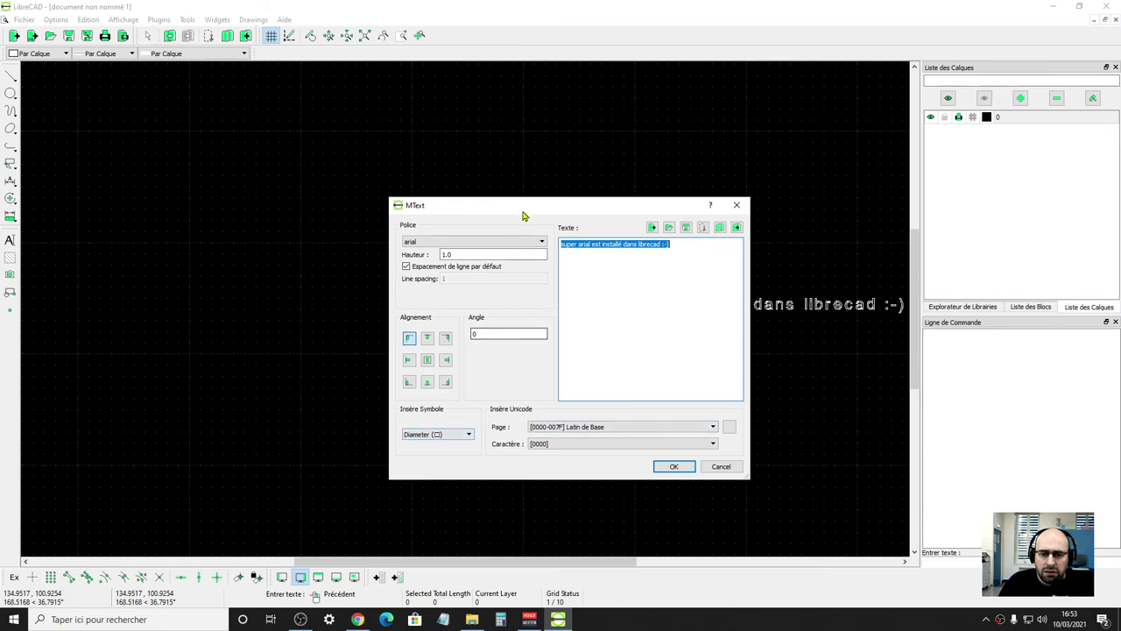
drag(522, 212, 256, 185)
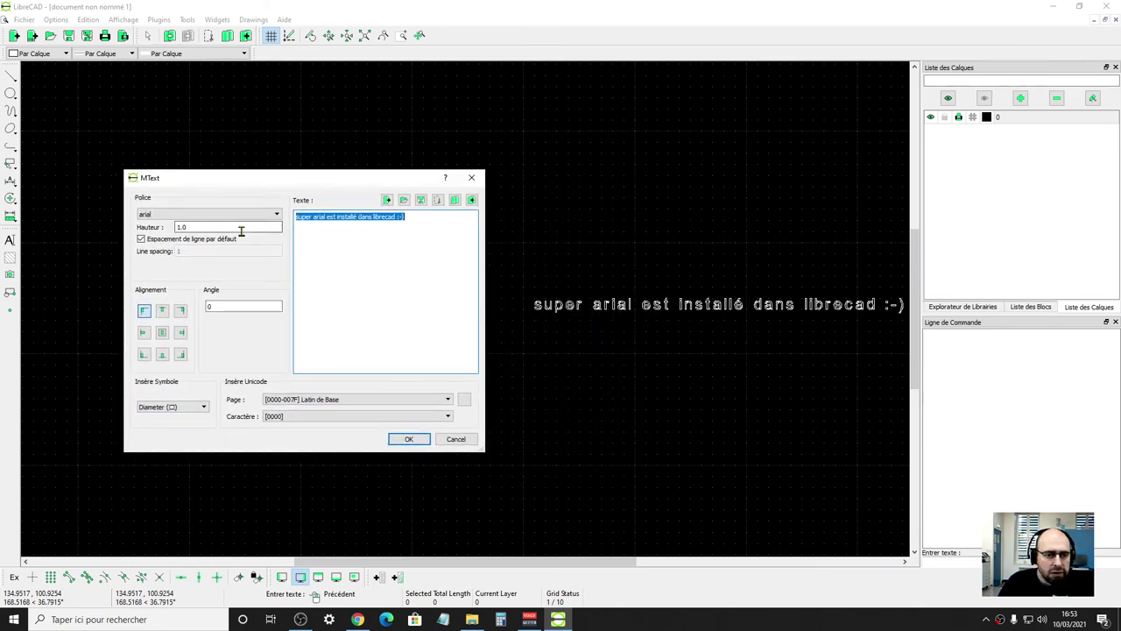
drag(263, 226, 155, 234)
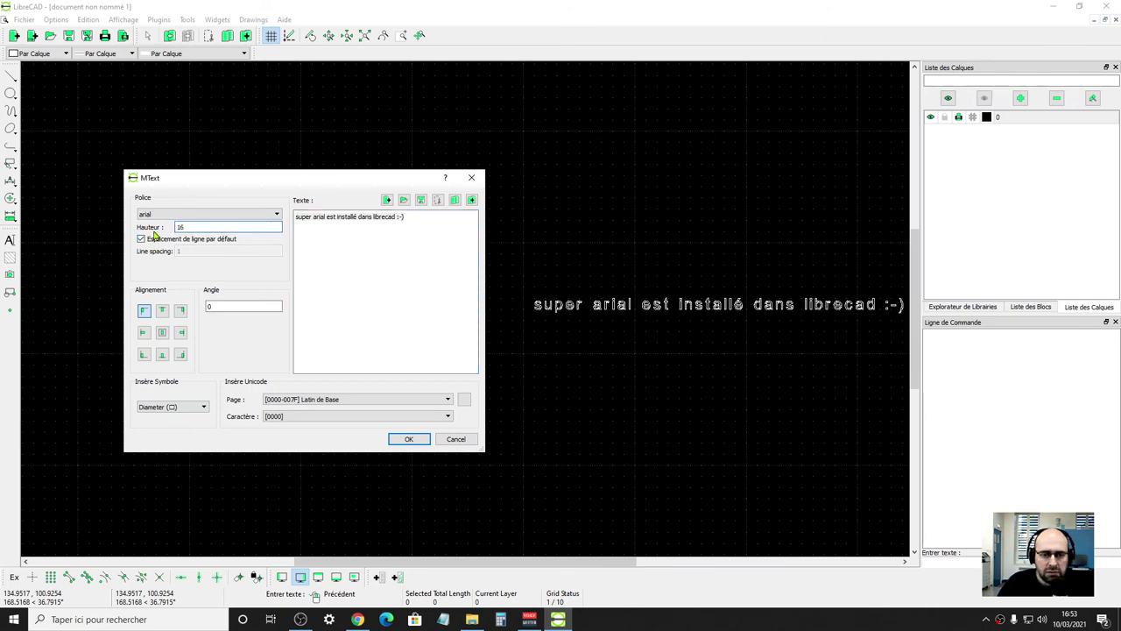
key(Return)
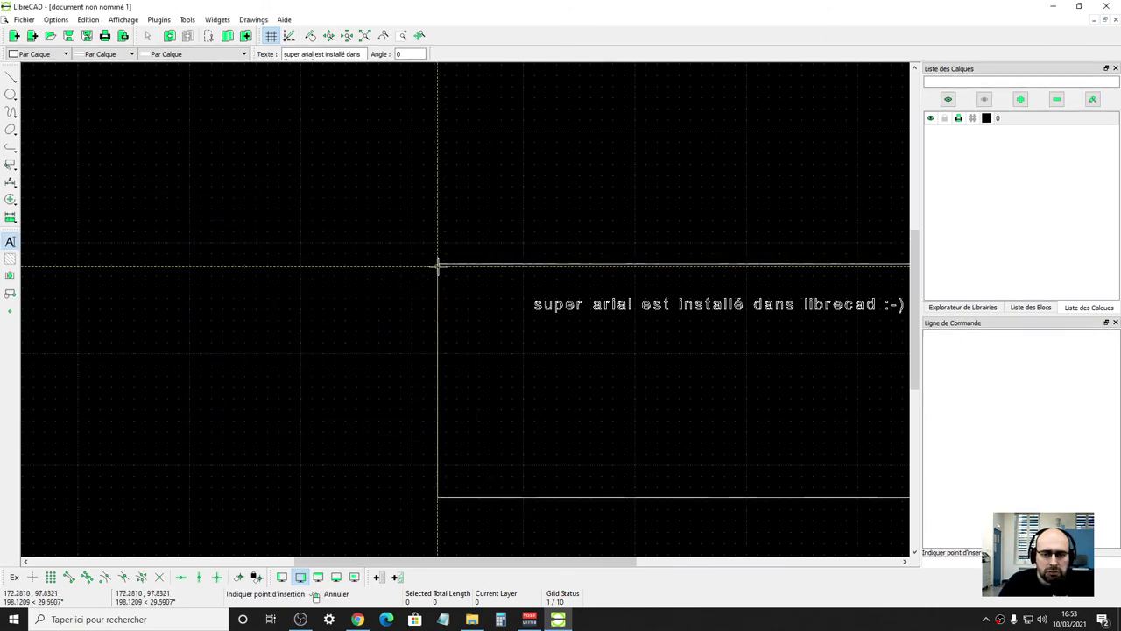
click(70, 175)
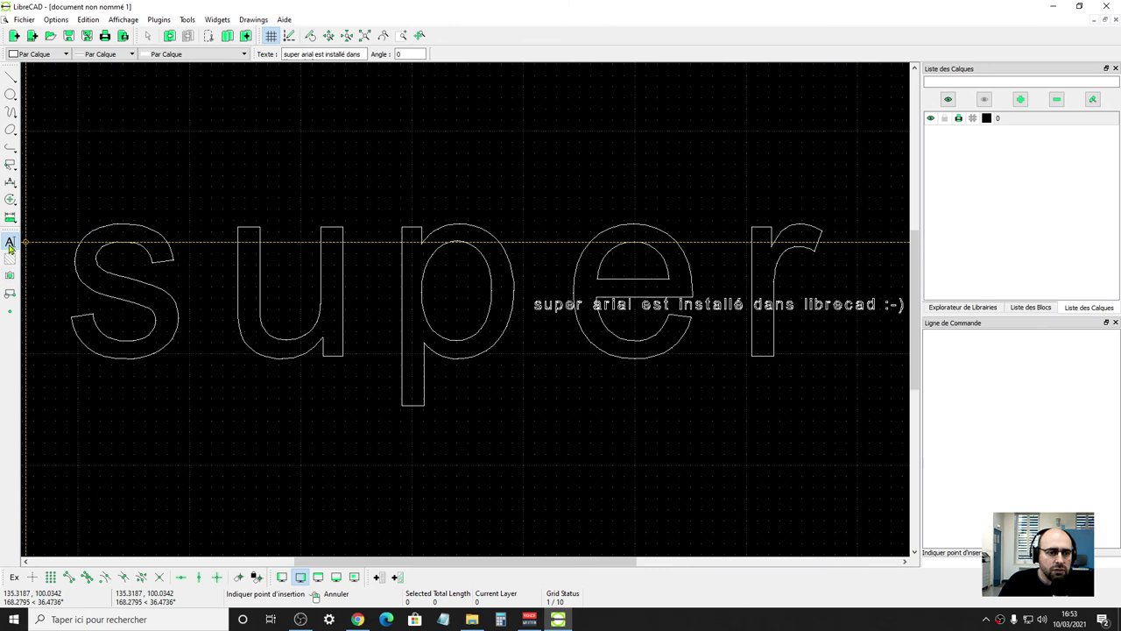
click(122, 19)
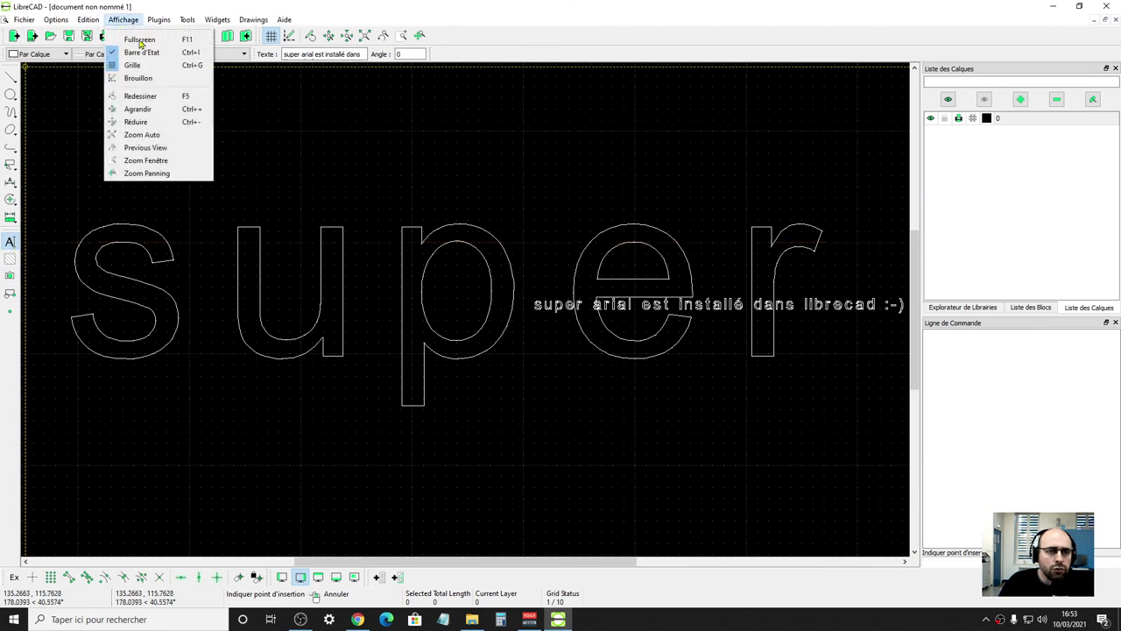
mouse_move(161, 25)
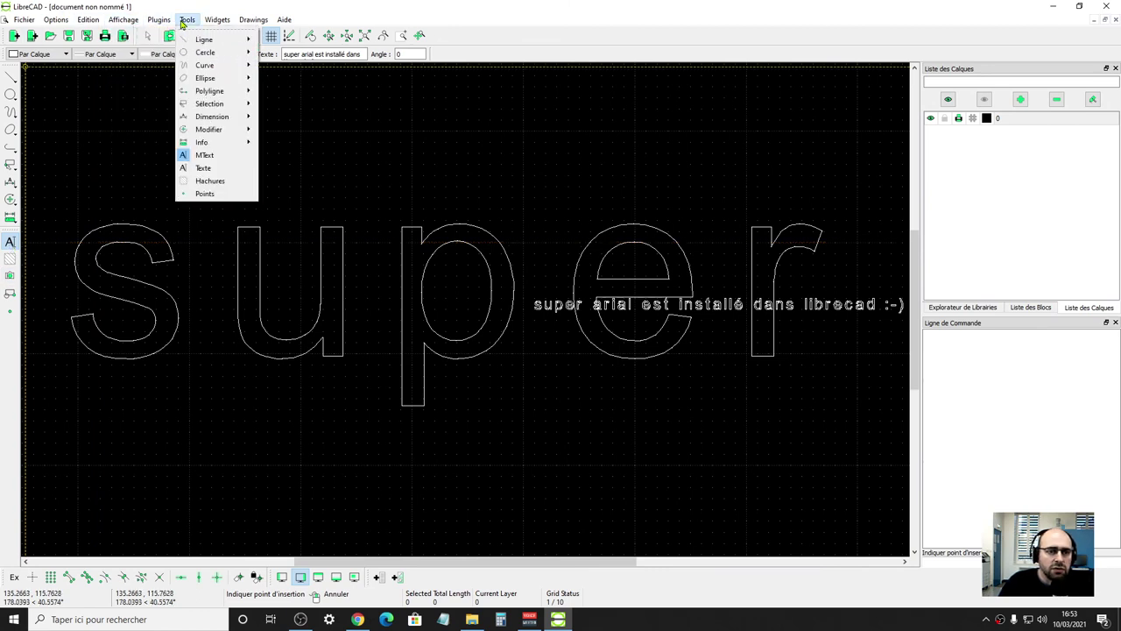
mouse_move(100, 19)
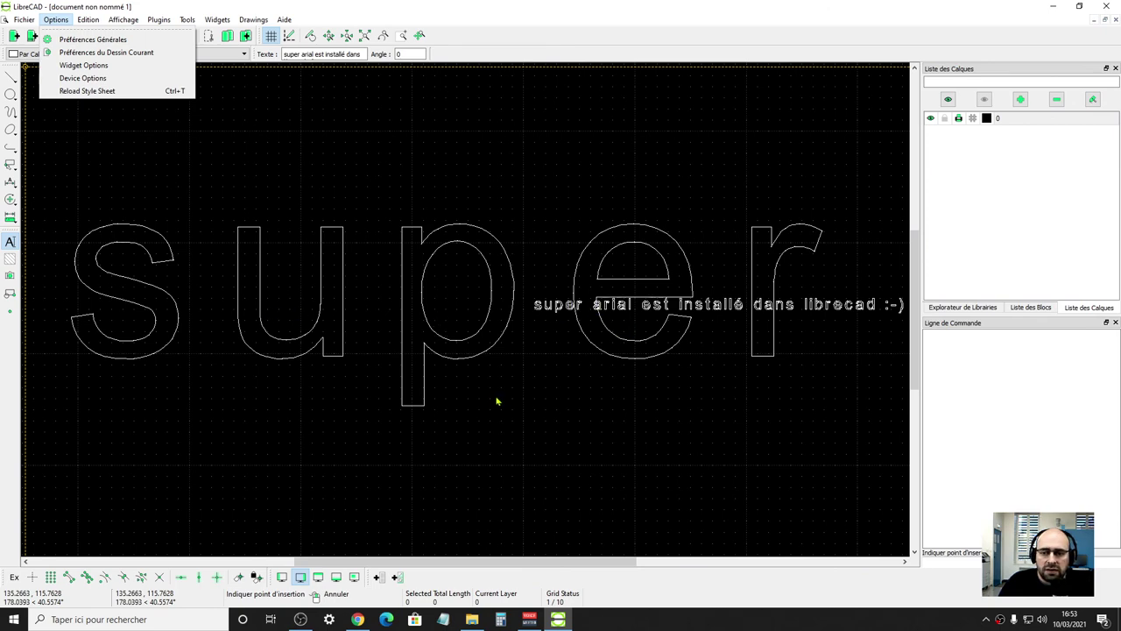
click(407, 470)
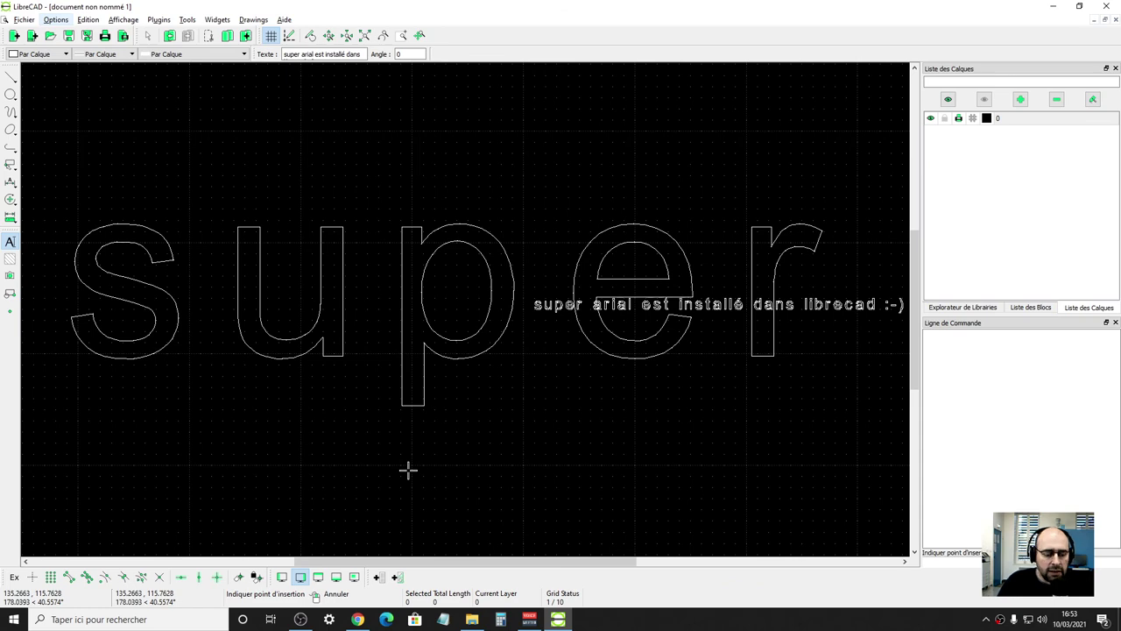
right_click(408, 470)
scroll(385, 464, up, 2)
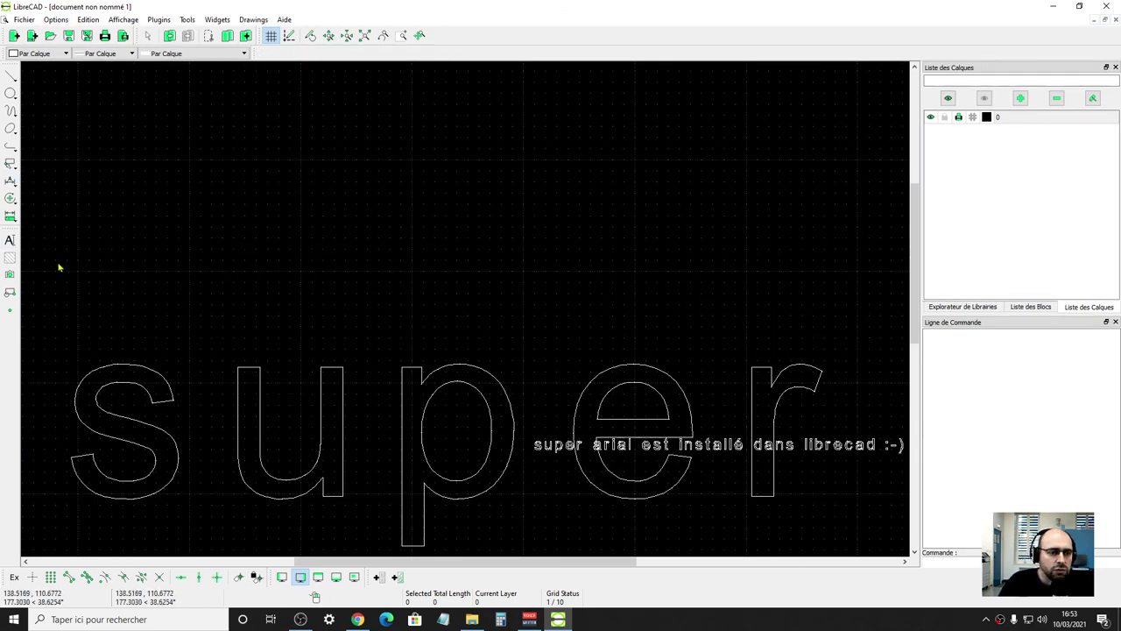
click(10, 240)
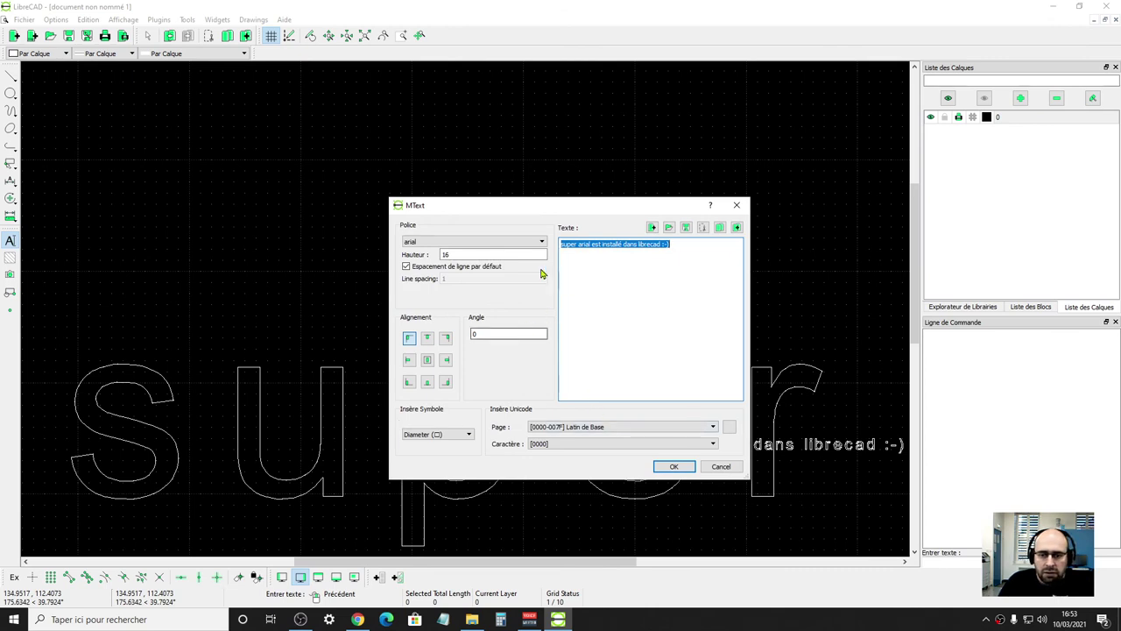
double_click(475, 254)
drag(531, 211, 335, 129)
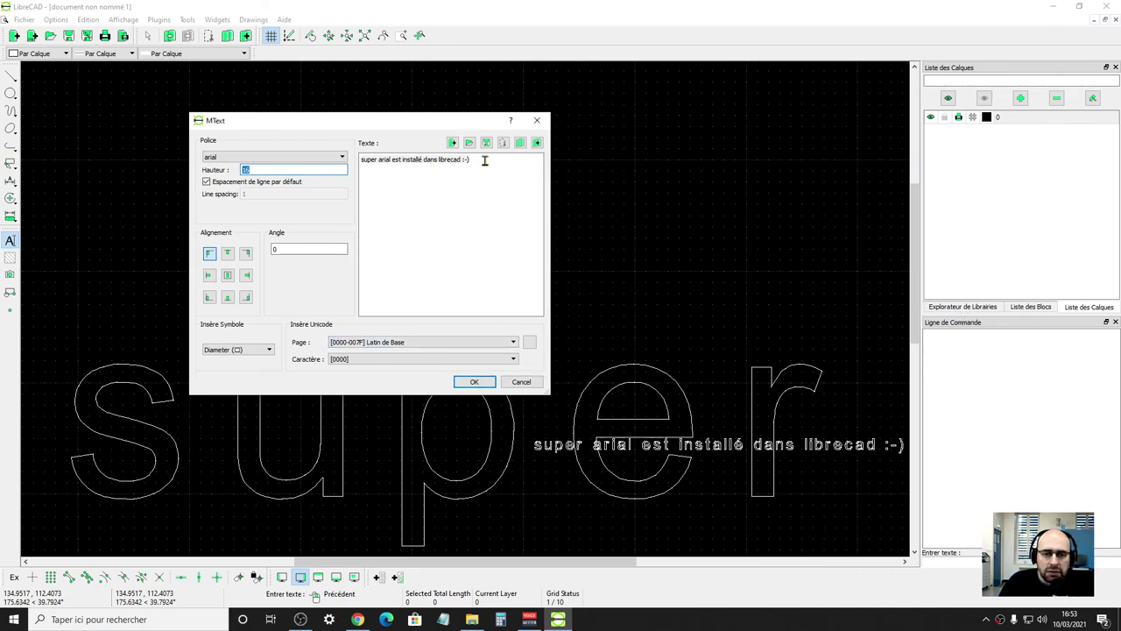
click(537, 120)
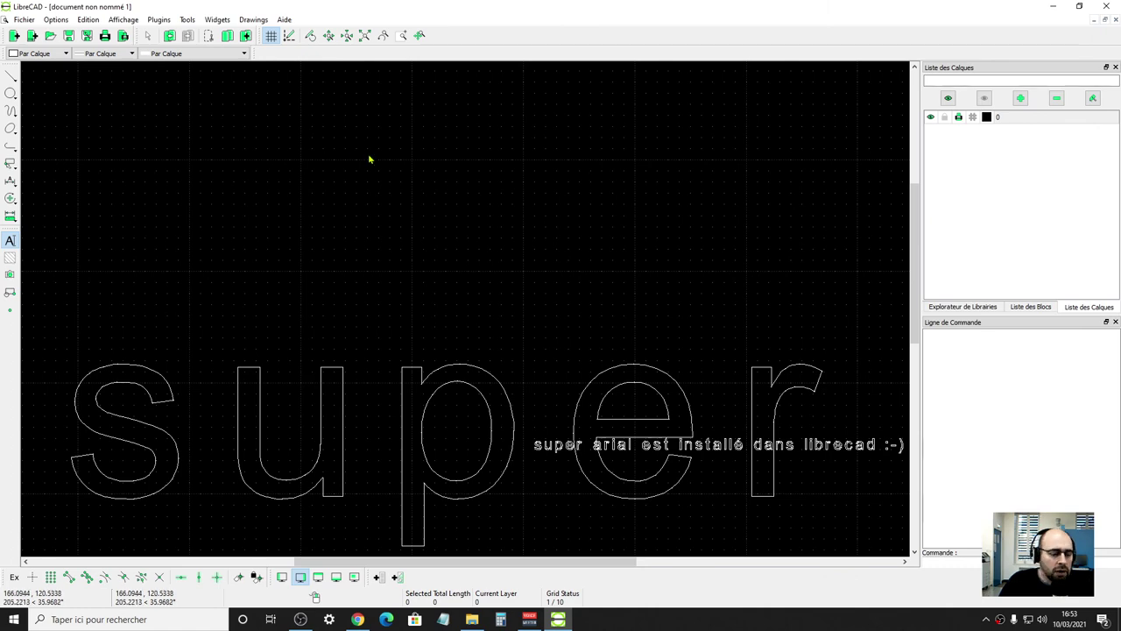